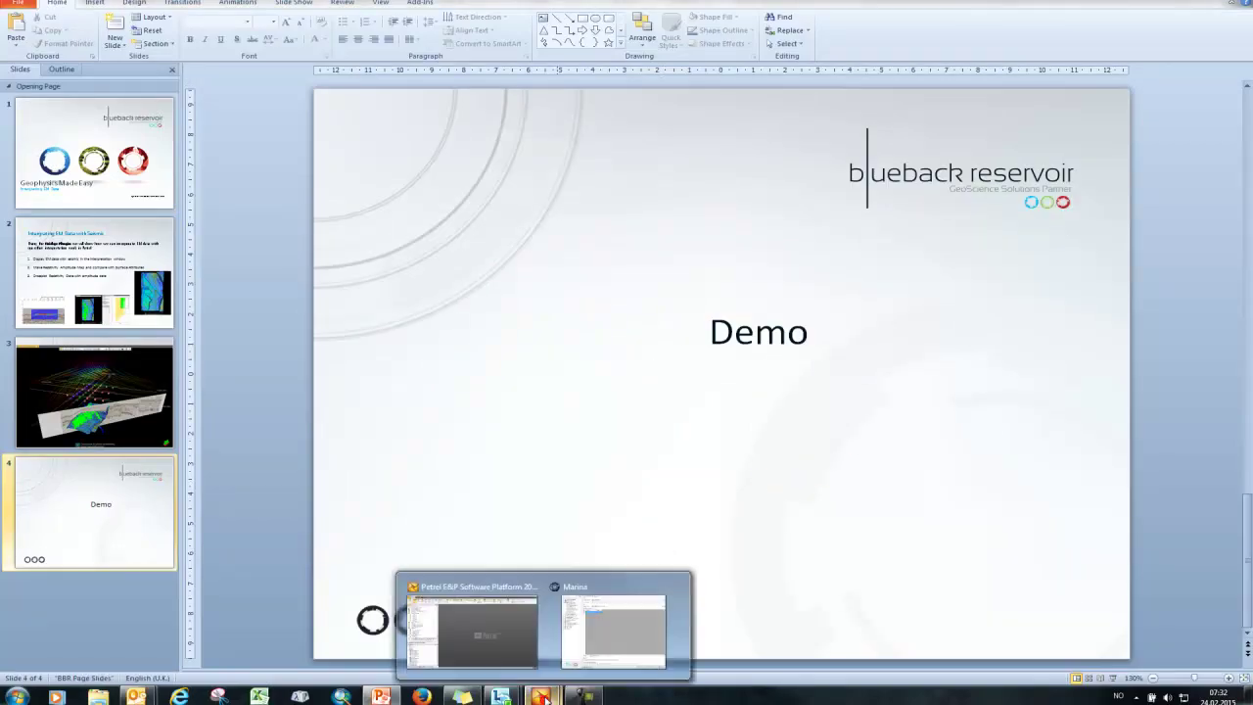
- Open the first Troll seismic volume in a new interpretation window at inline 1208, with the side panels narrowed
click(506, 648)
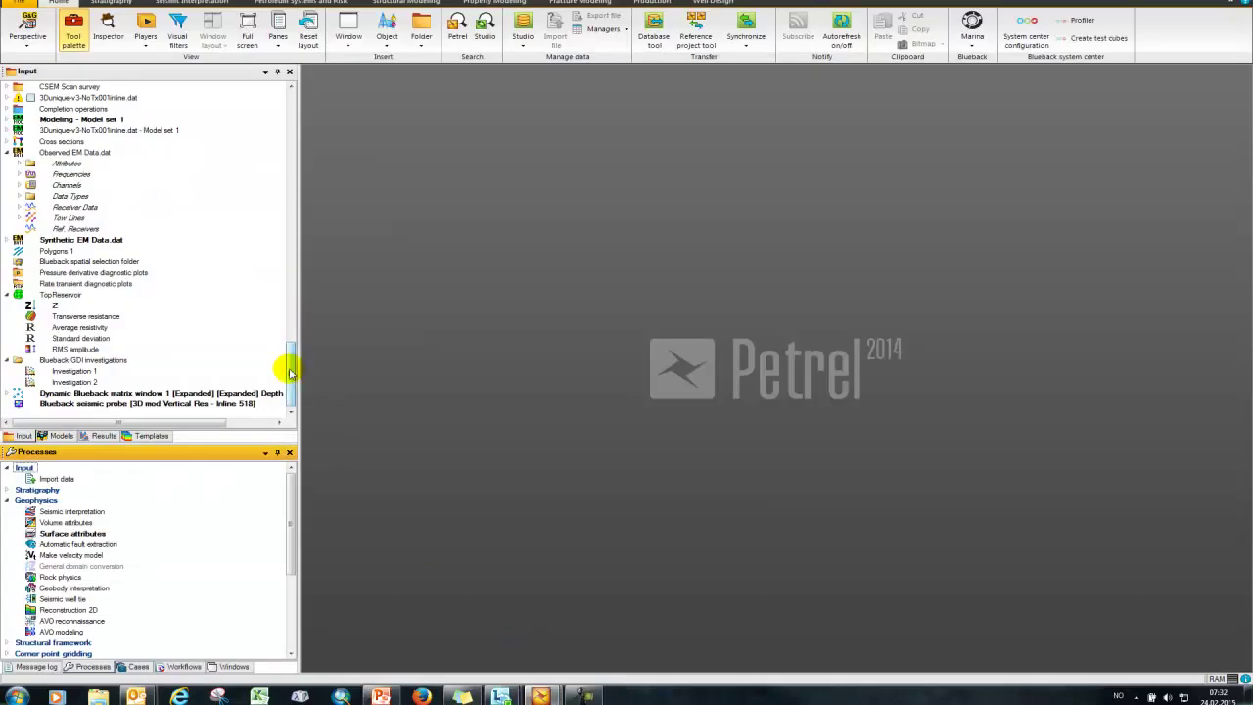
drag(290, 370, 284, 111)
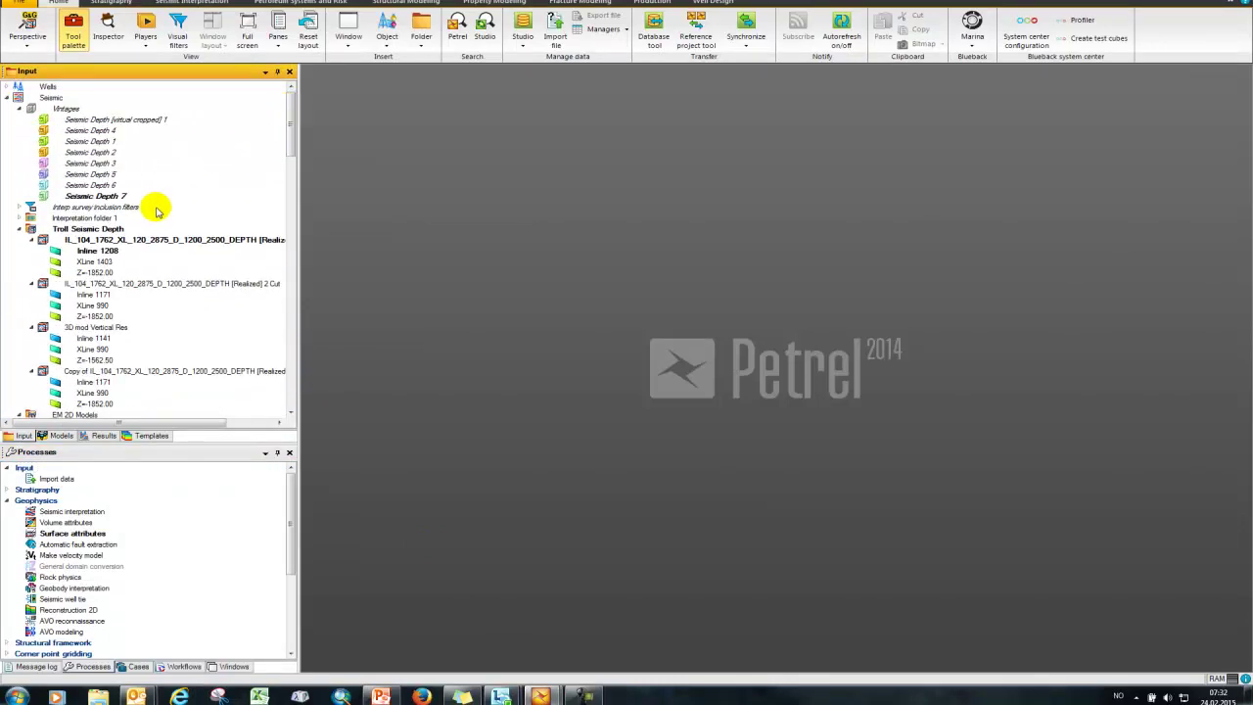
click(142, 244)
right_click(142, 243)
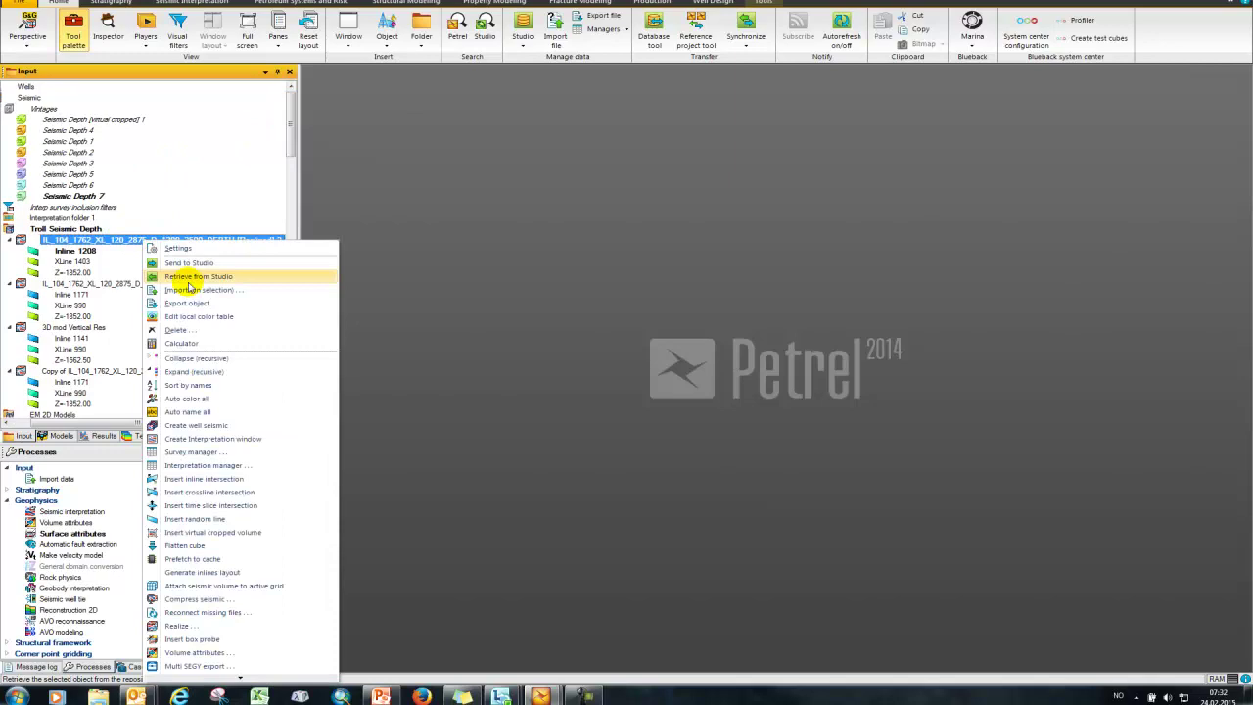
click(210, 440)
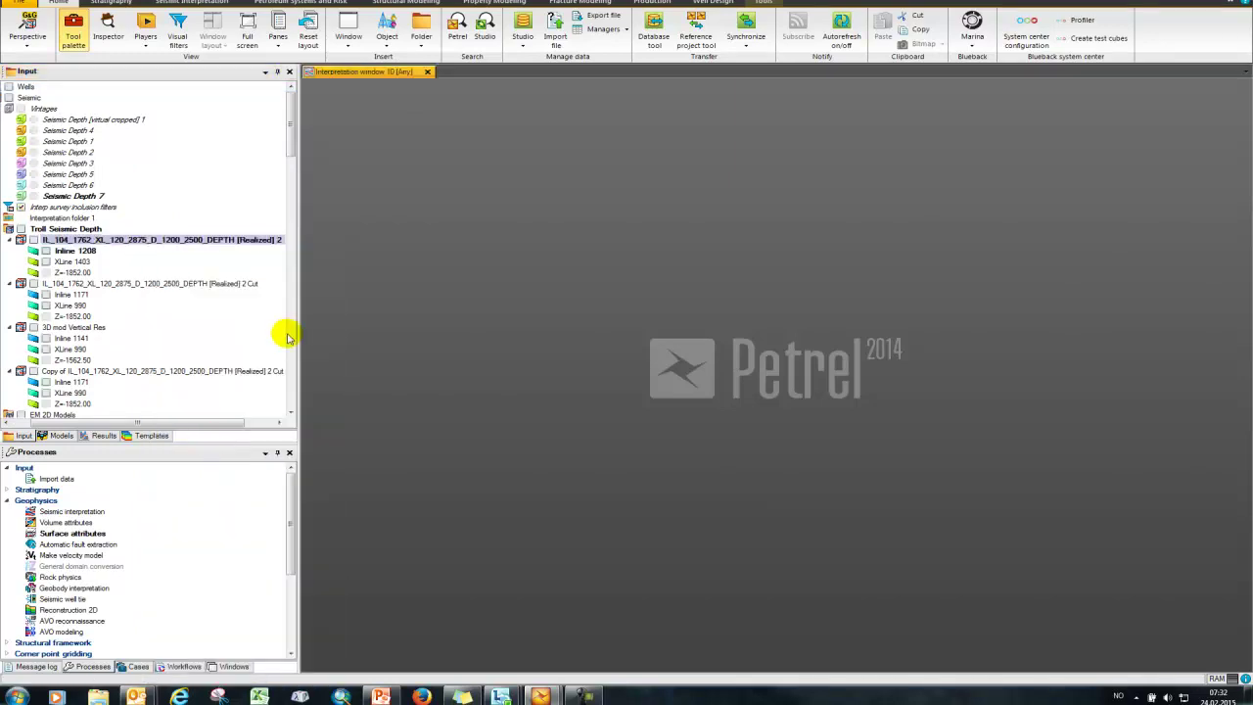
drag(301, 334, 201, 330)
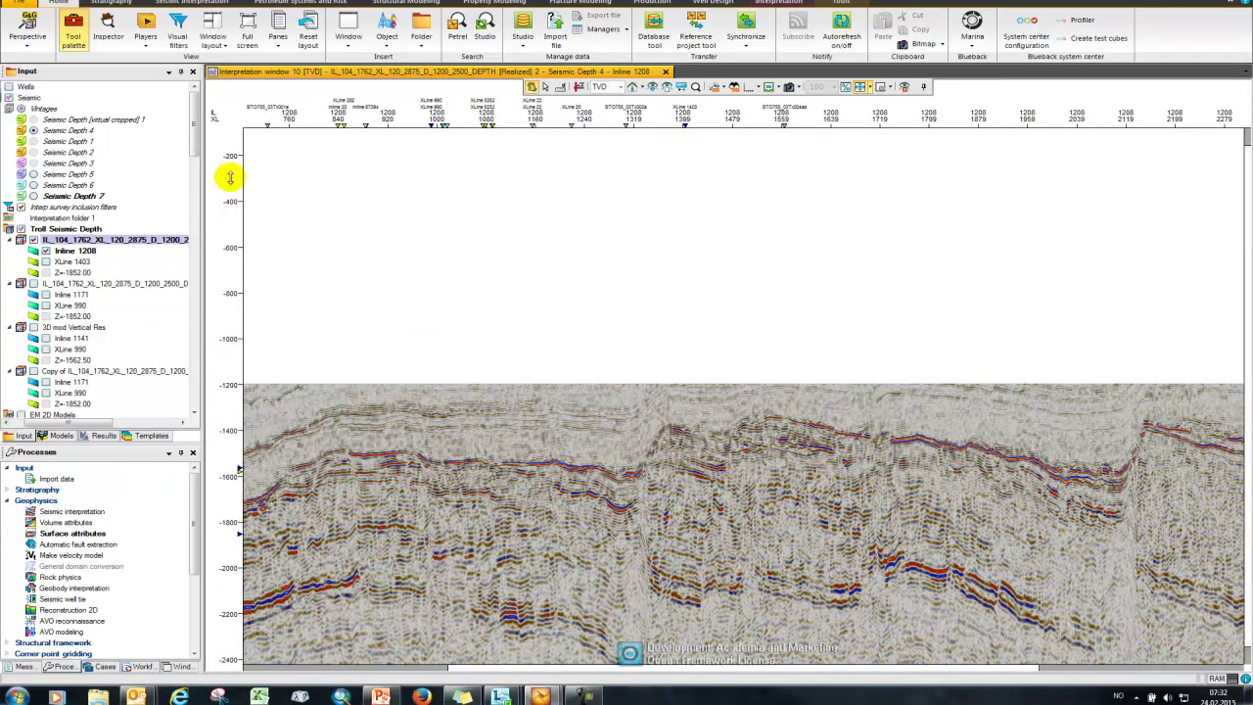
- Draw a Blueback seismic probe rectangle over the section near -1400 depth and move it left
click(189, 3)
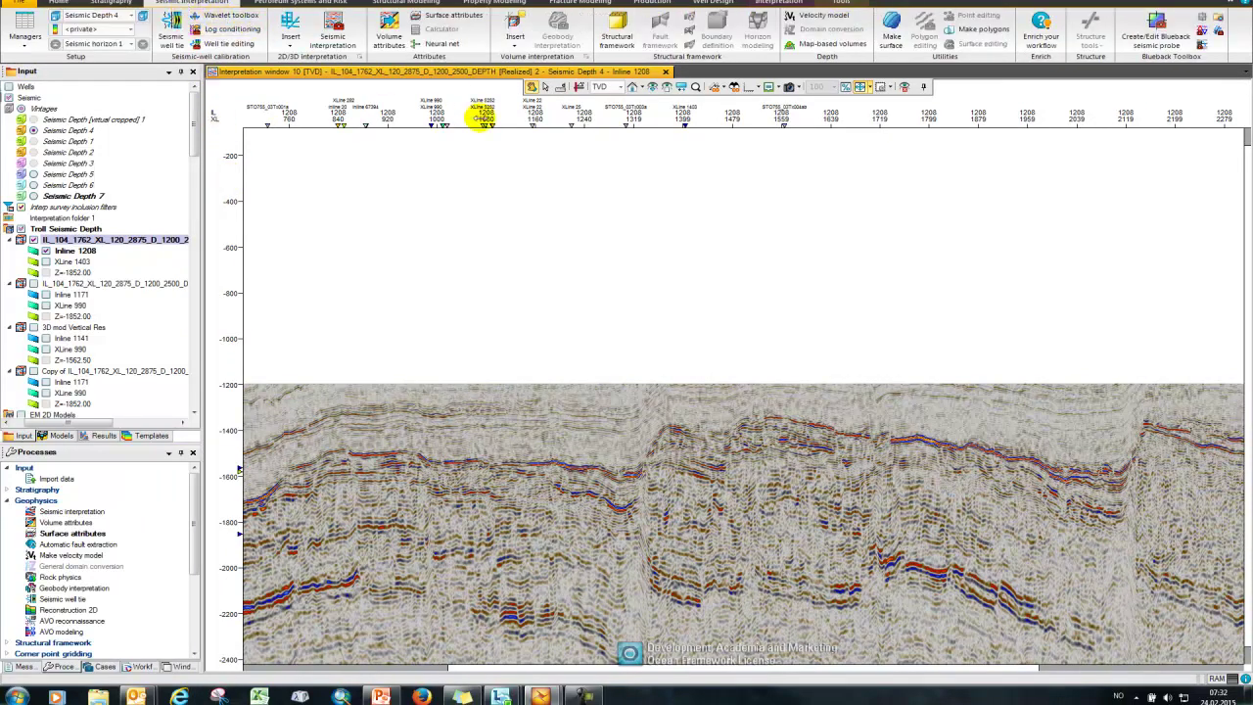
click(1156, 22)
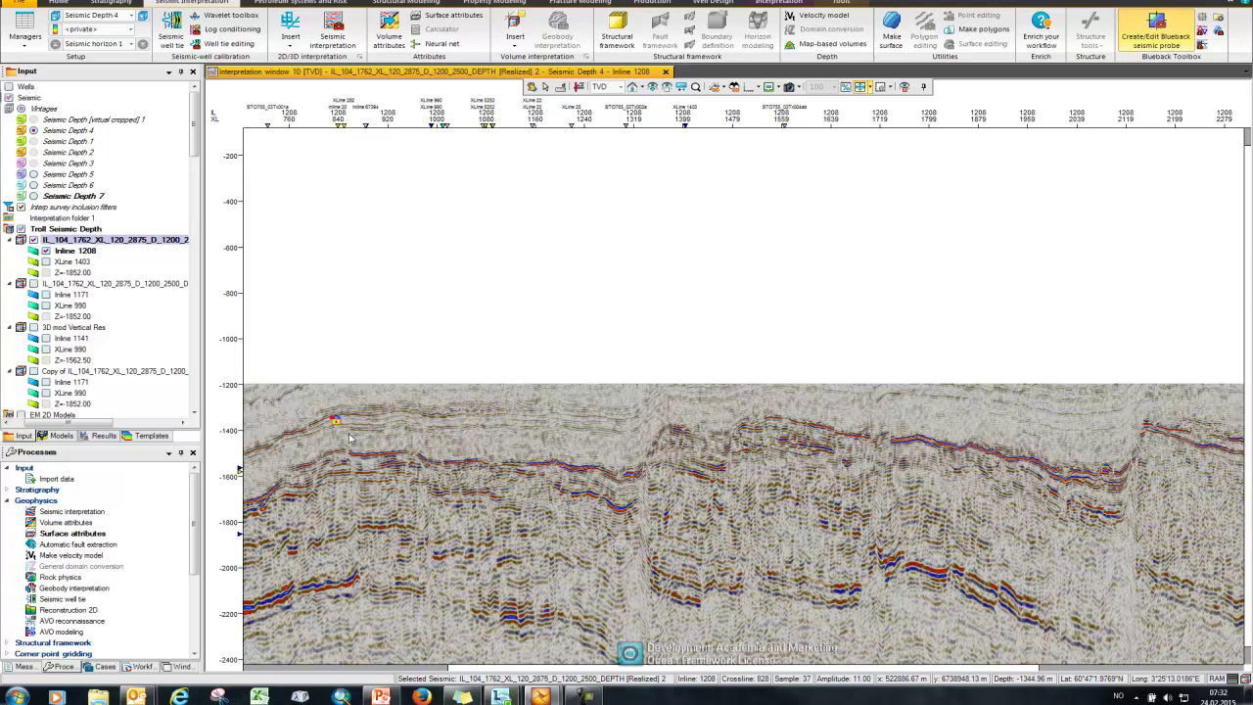
drag(331, 417, 471, 478)
drag(551, 503, 613, 539)
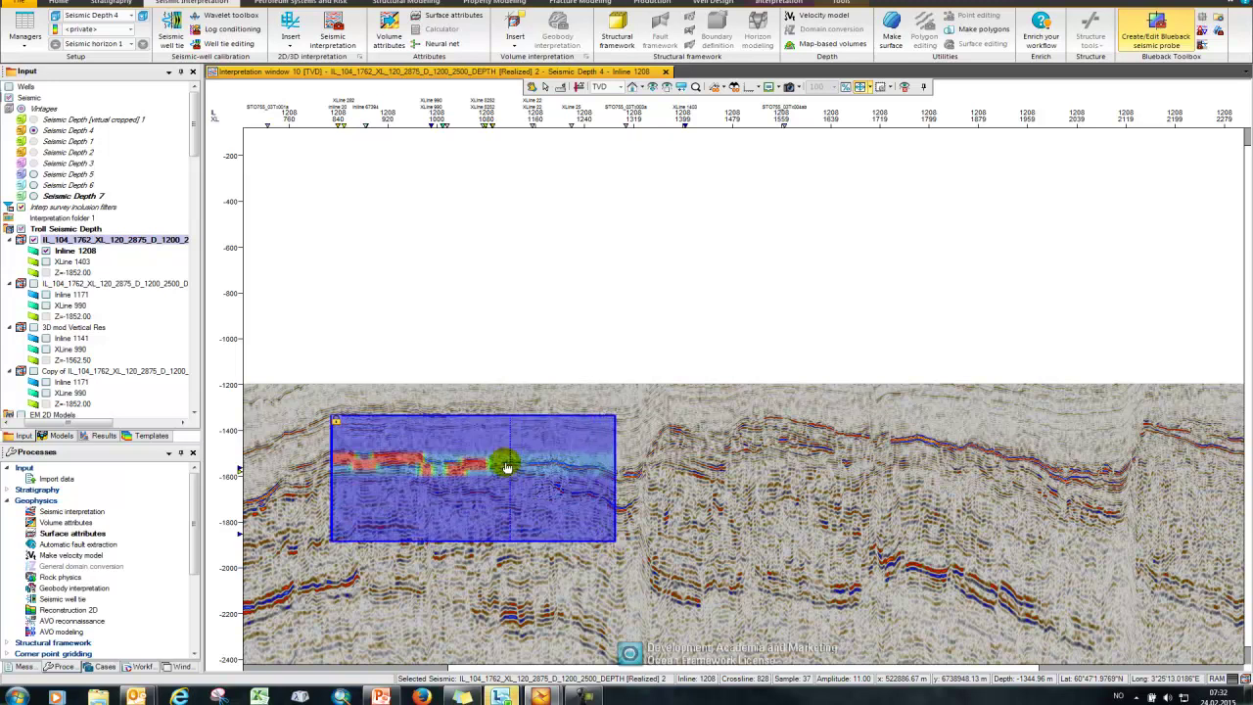
drag(483, 468, 442, 452)
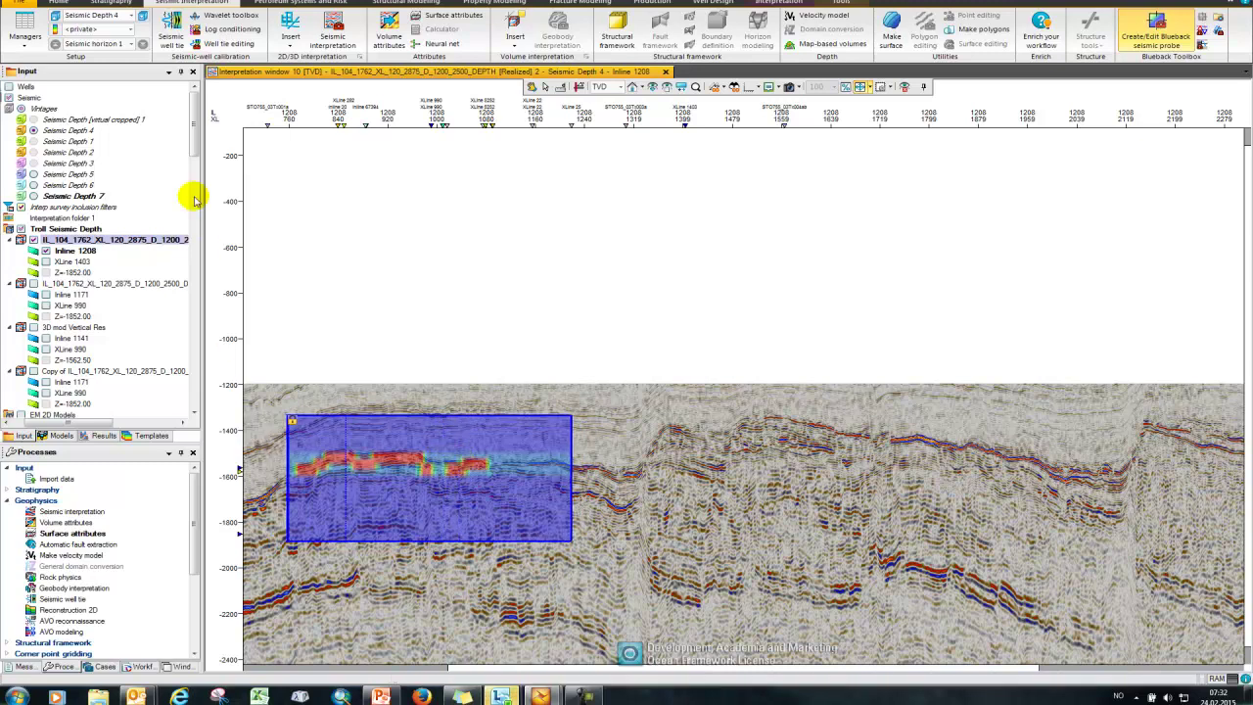
drag(199, 137, 181, 409)
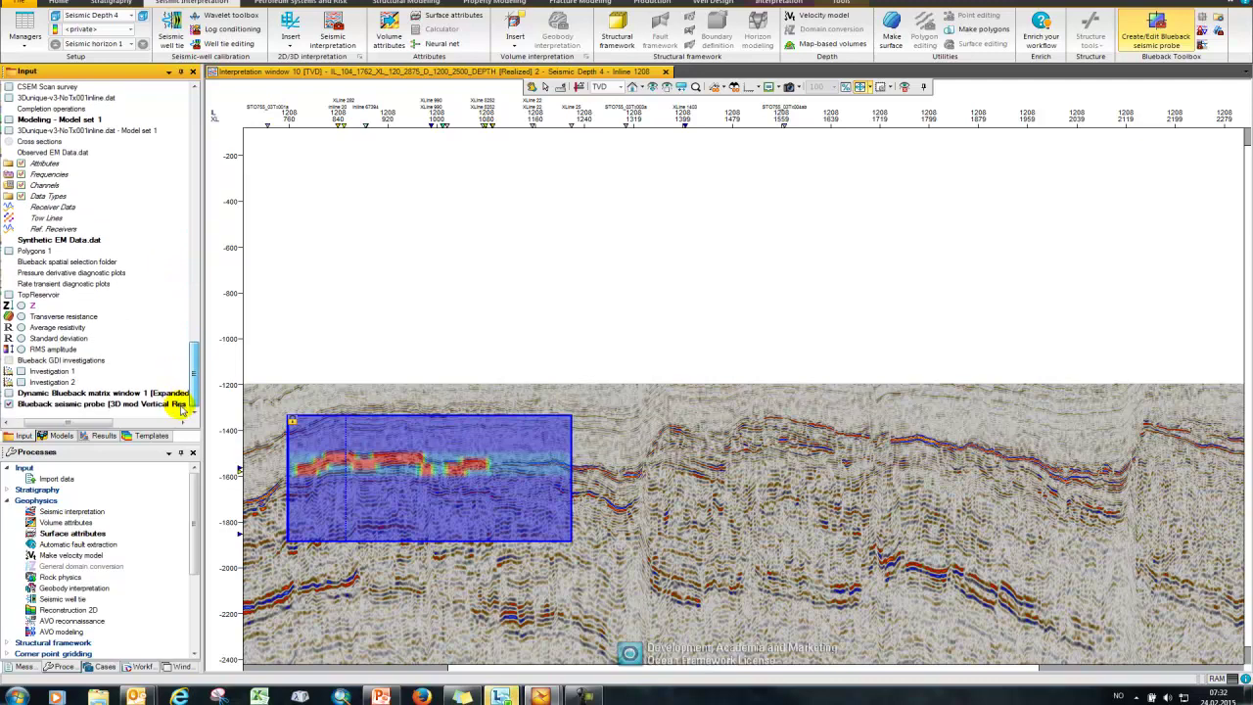
- Review the seismic probe's overlay transparency options in its settings, then close them
double_click(105, 404)
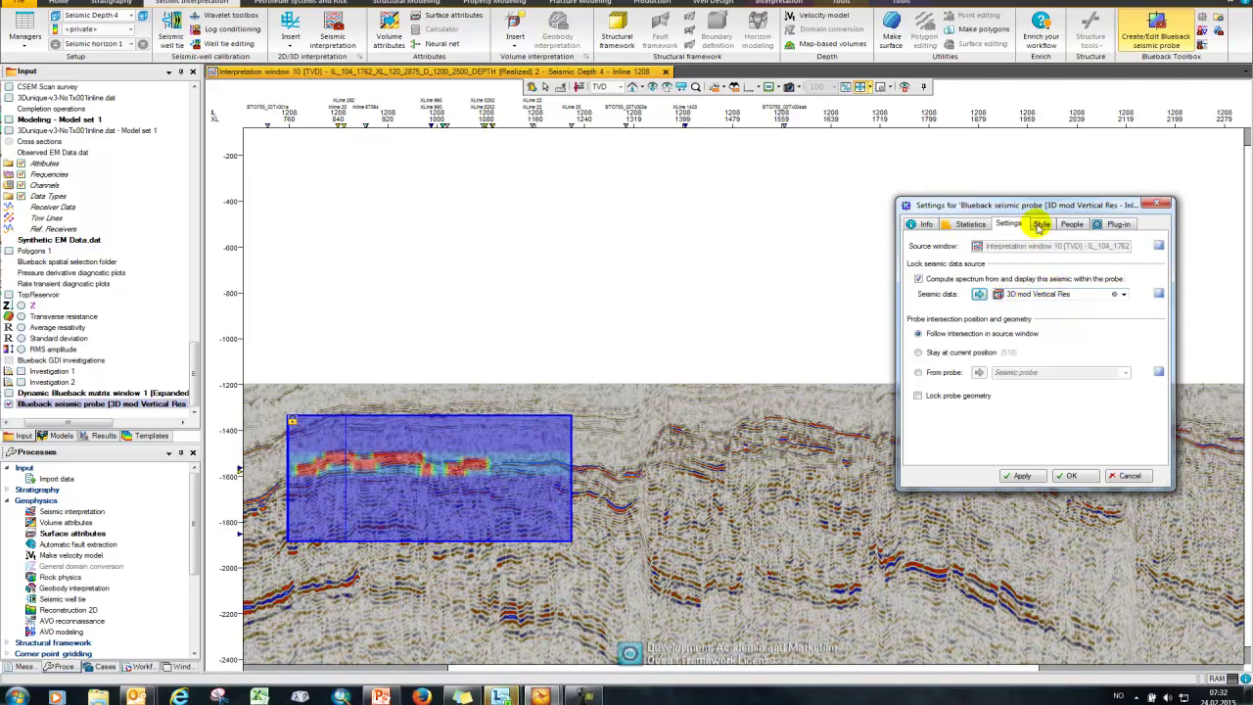
click(1041, 223)
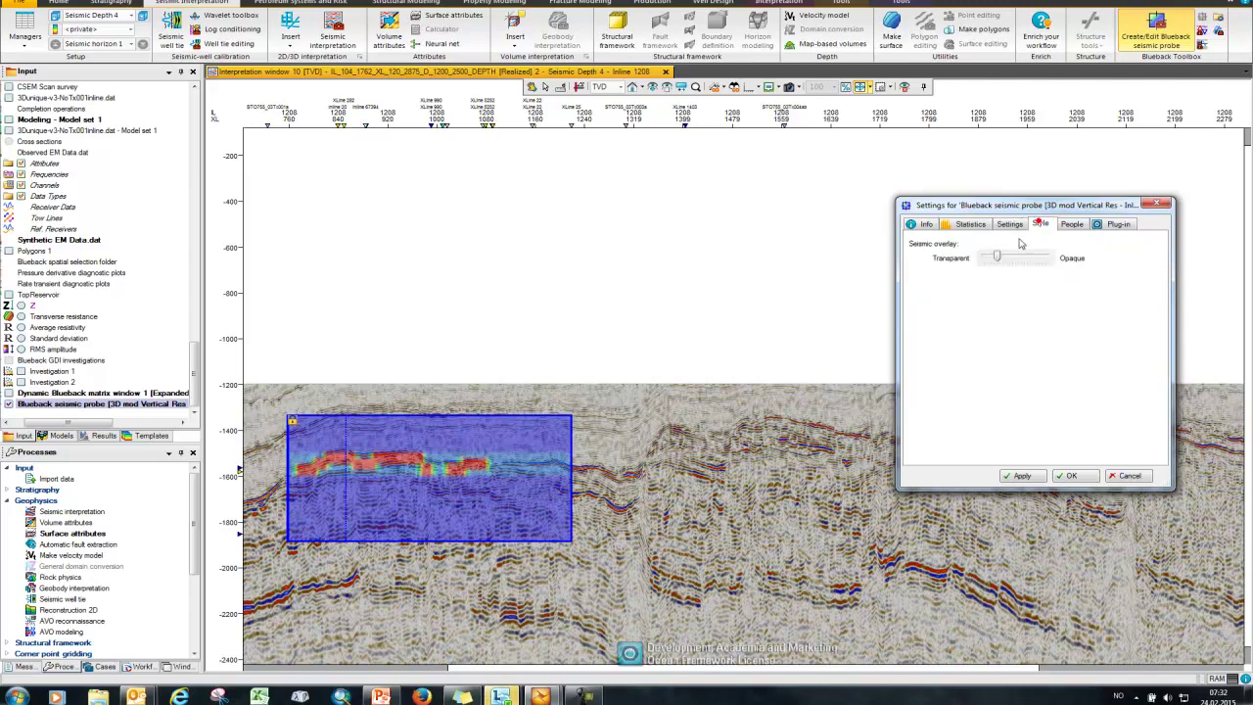
click(1157, 203)
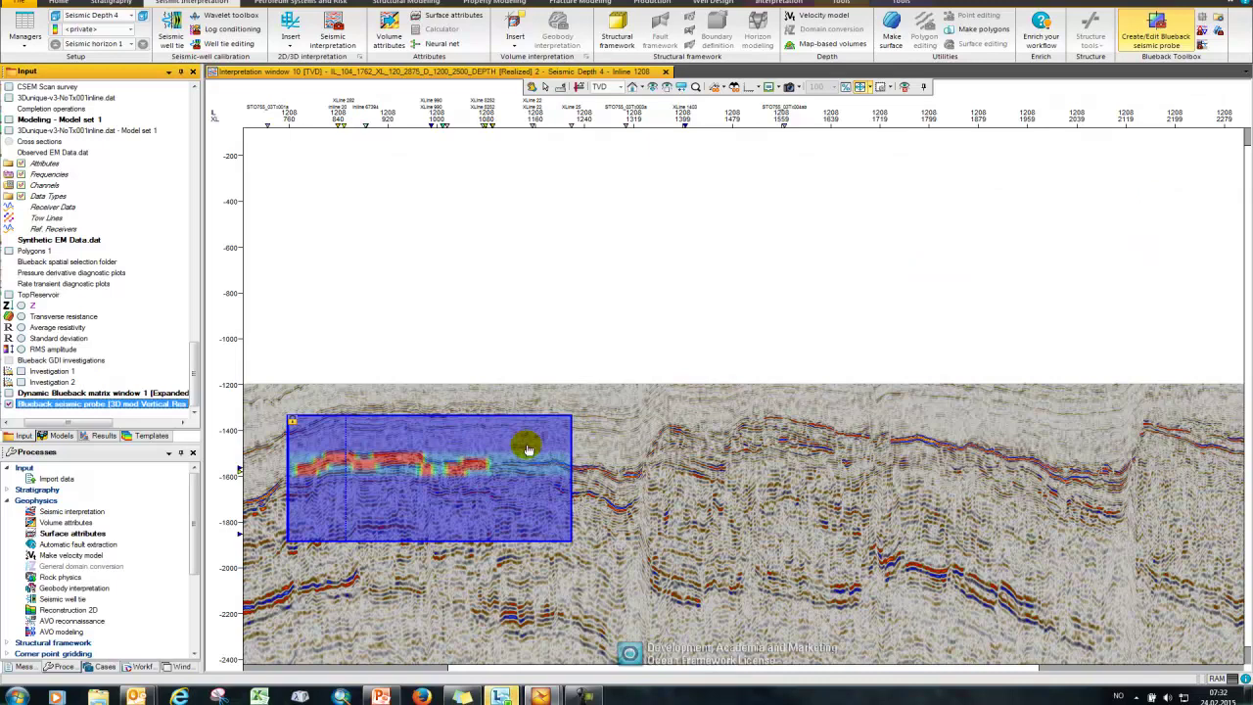
- Shift the probe to the section's left edge and zoom in on the red resistive band
mouse_move(486, 454)
mouse_down()
mouse_move(429, 458)
mouse_move(465, 459)
mouse_up()
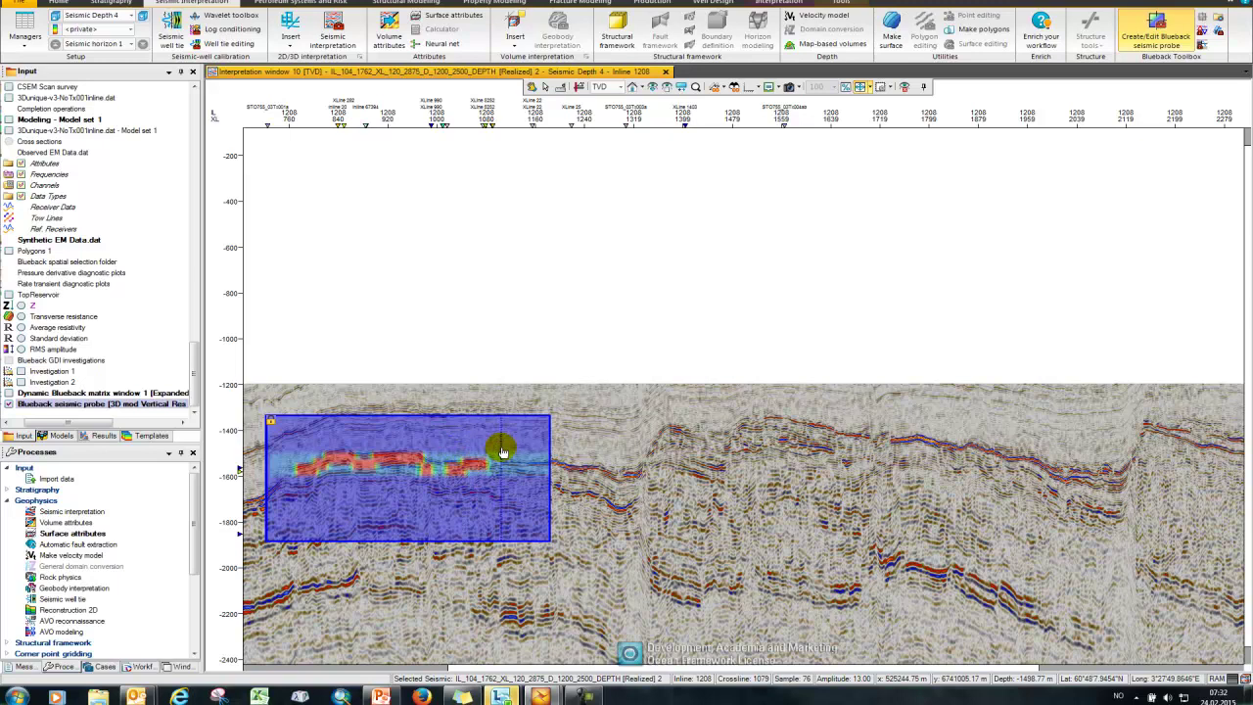
drag(501, 450, 787, 261)
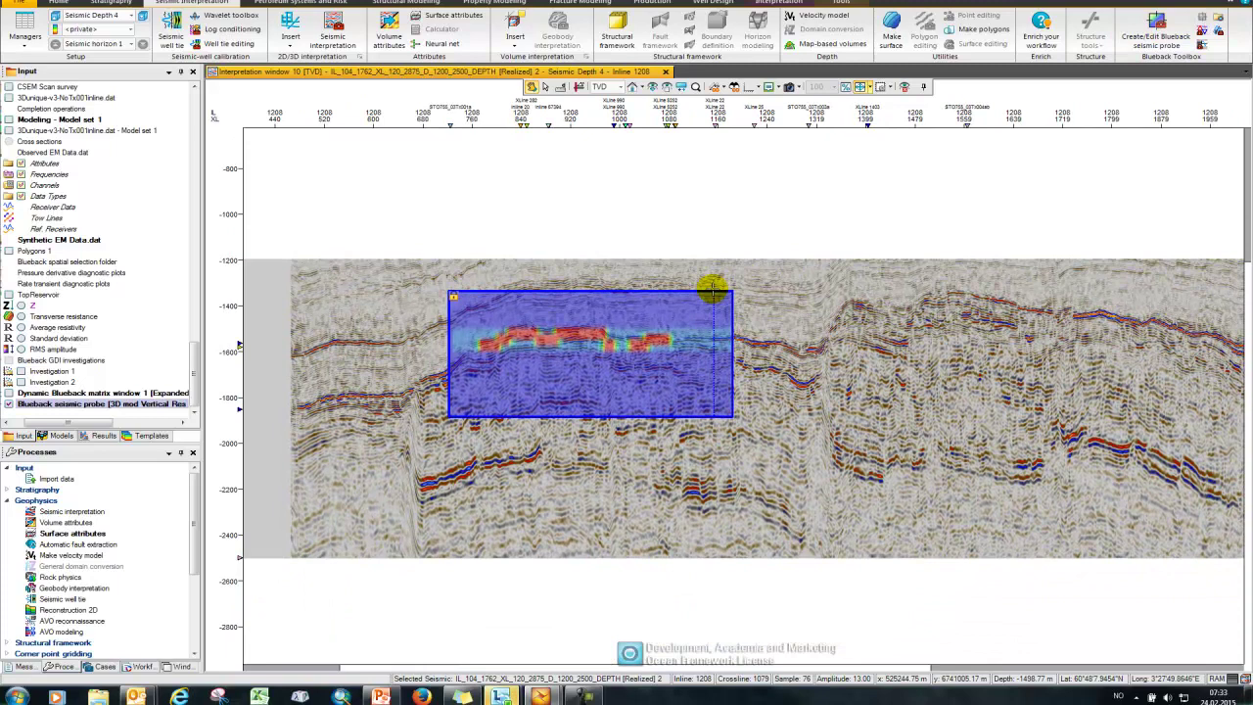
scroll(716, 284, up, 3)
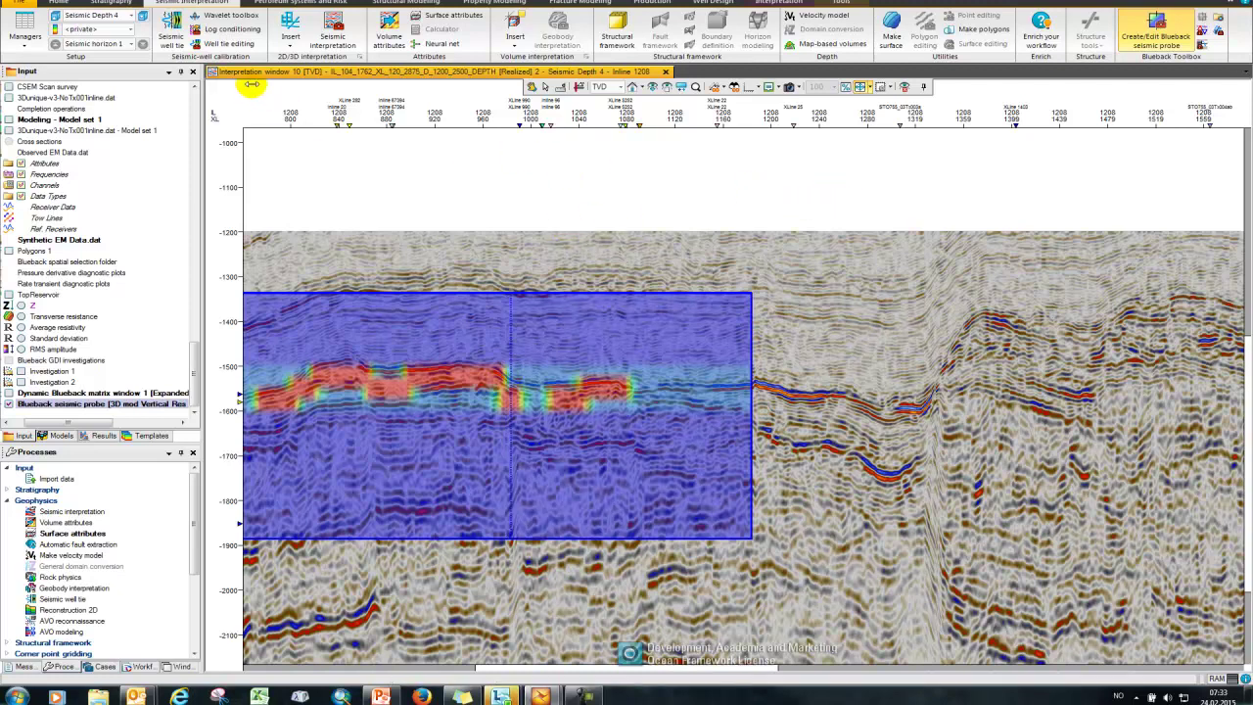
click(62, 3)
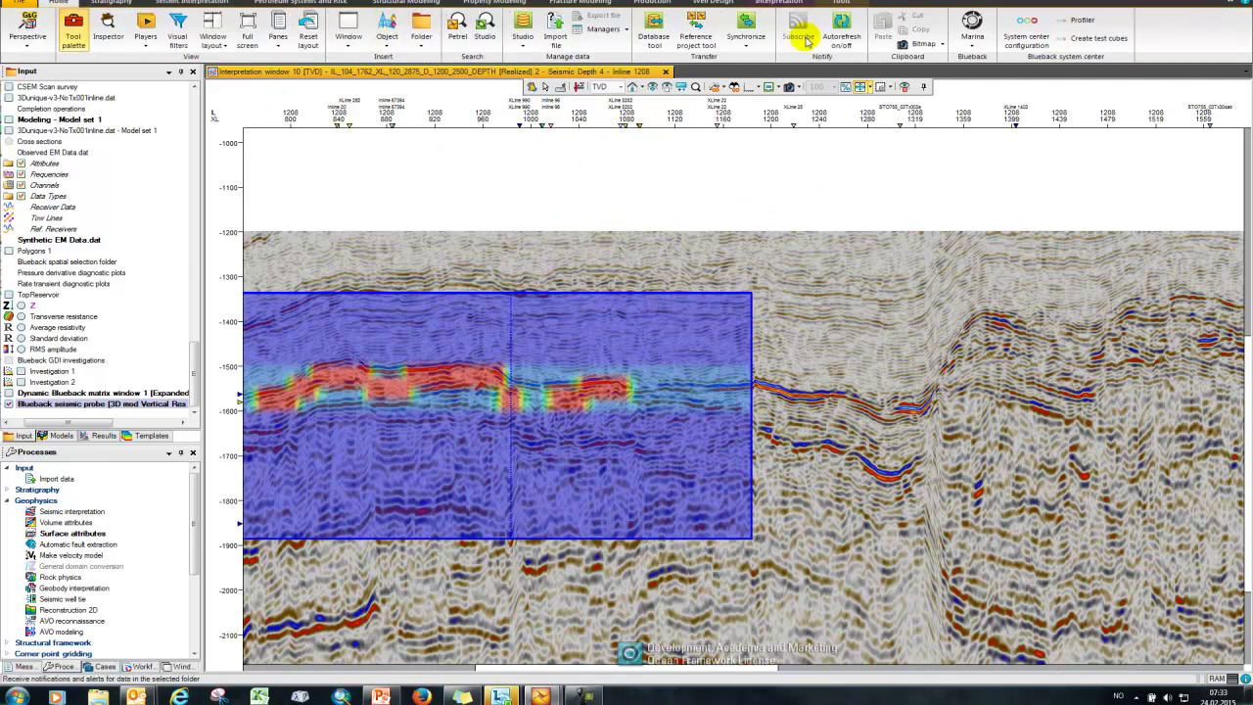
click(973, 23)
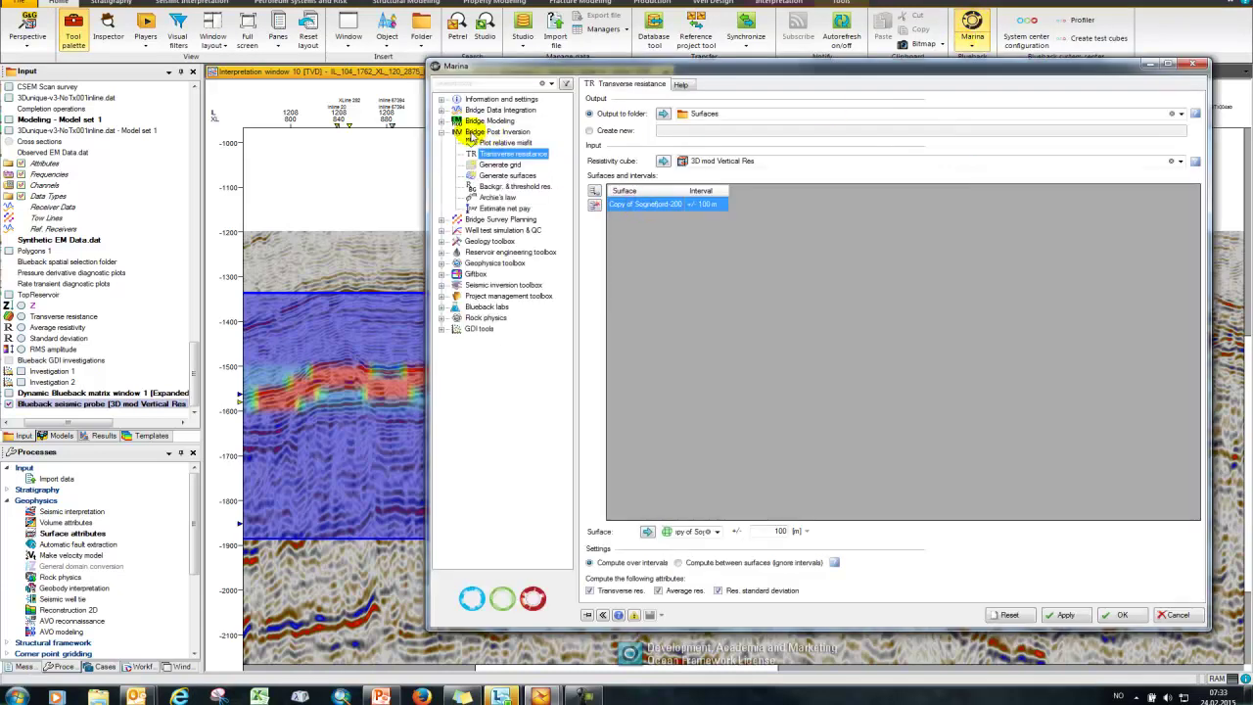
click(499, 132)
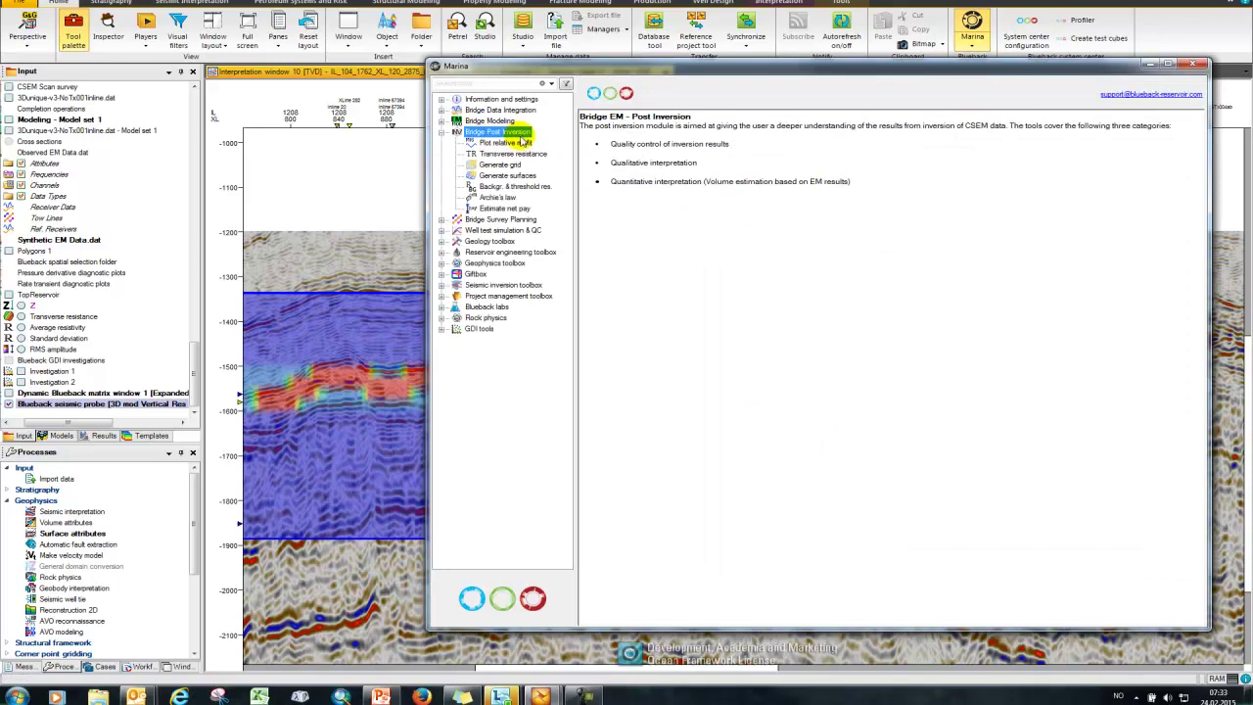
click(499, 154)
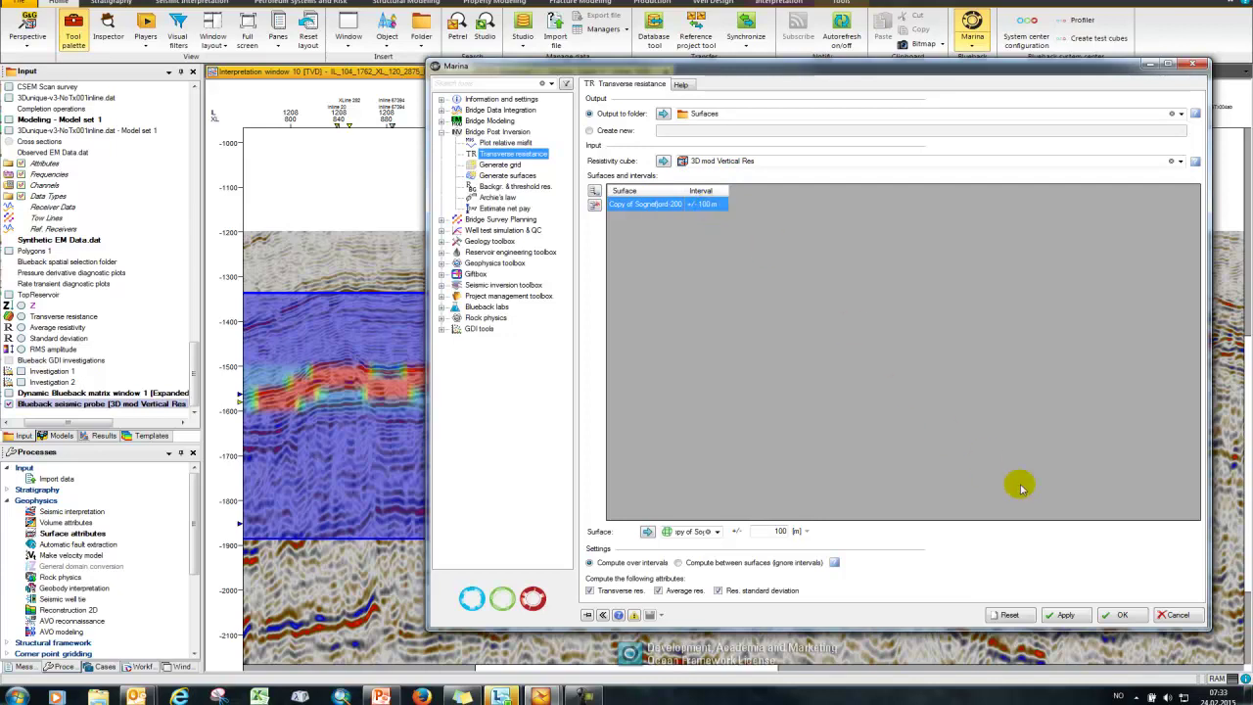
click(1171, 614)
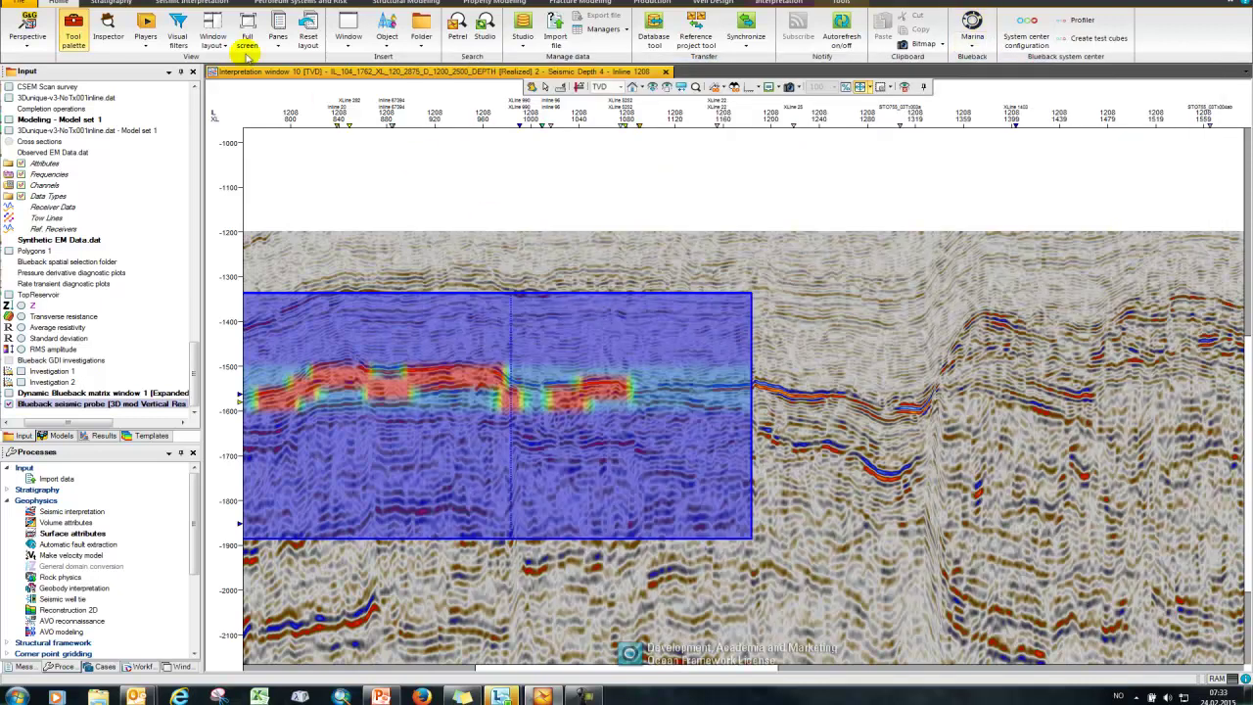
- Show TopReservoir in a new 2D window coloured by Transverse resistance, then select TopReservoir to copy
click(349, 29)
click(364, 59)
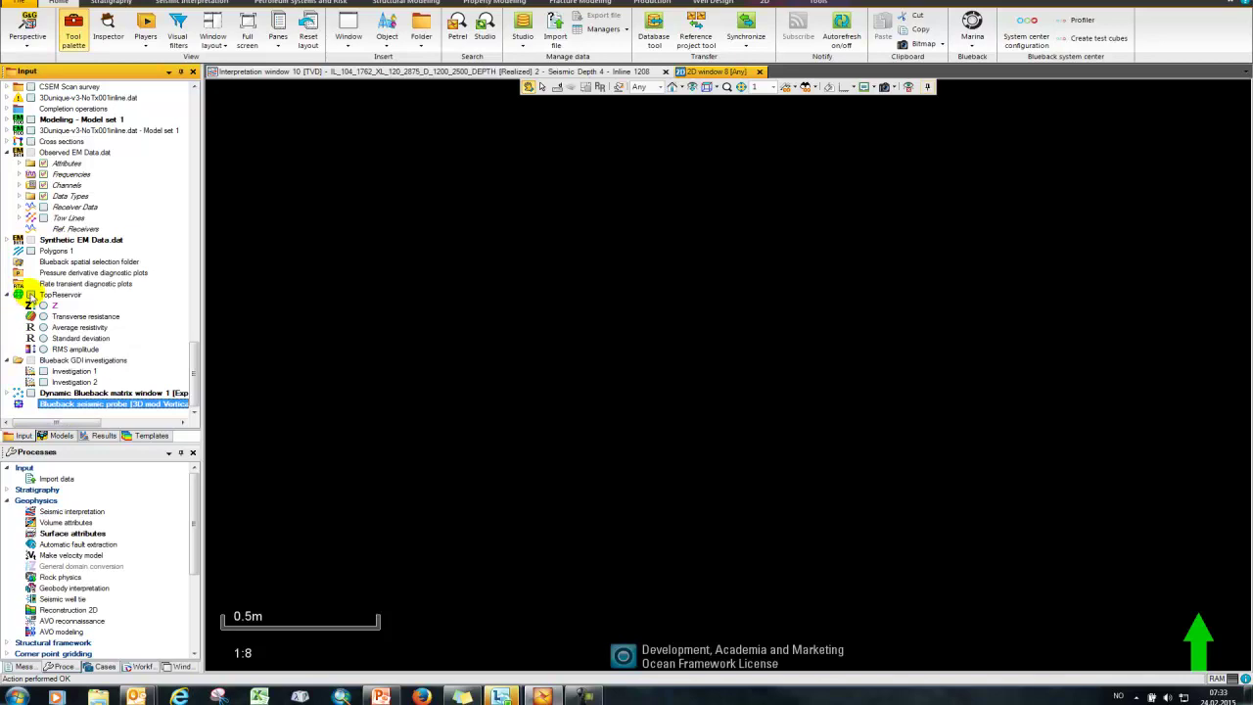
click(43, 306)
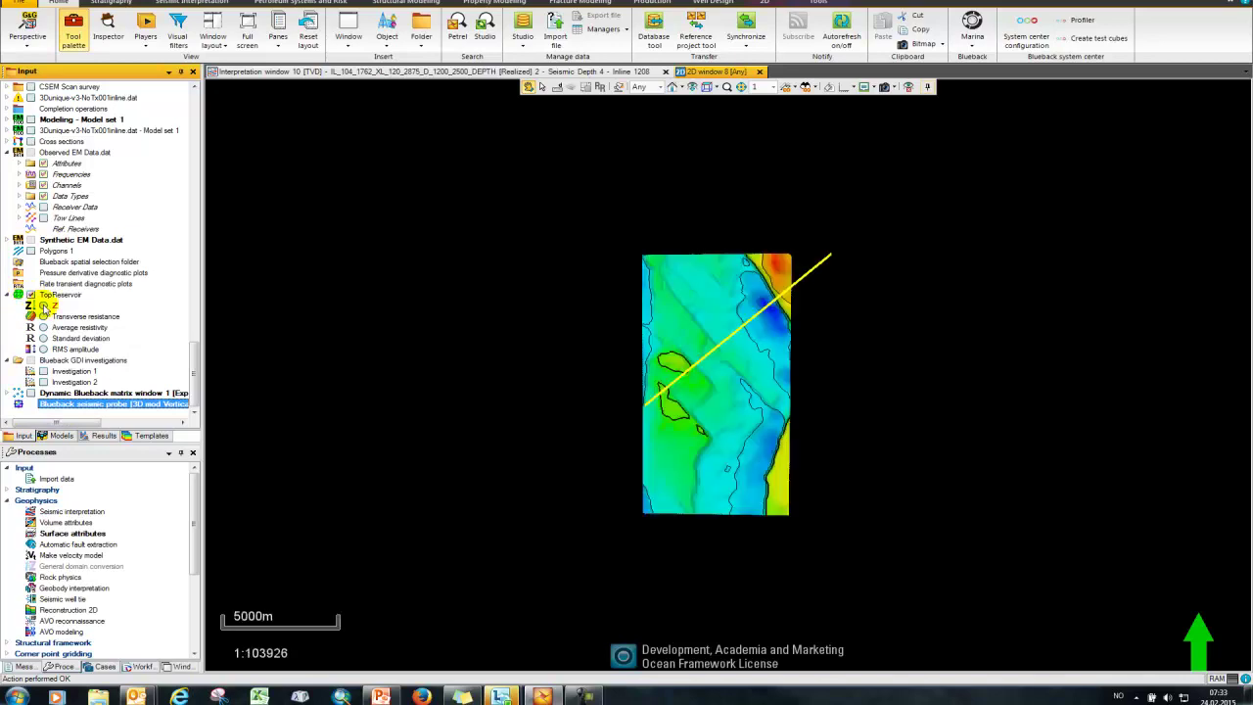
click(43, 317)
click(43, 327)
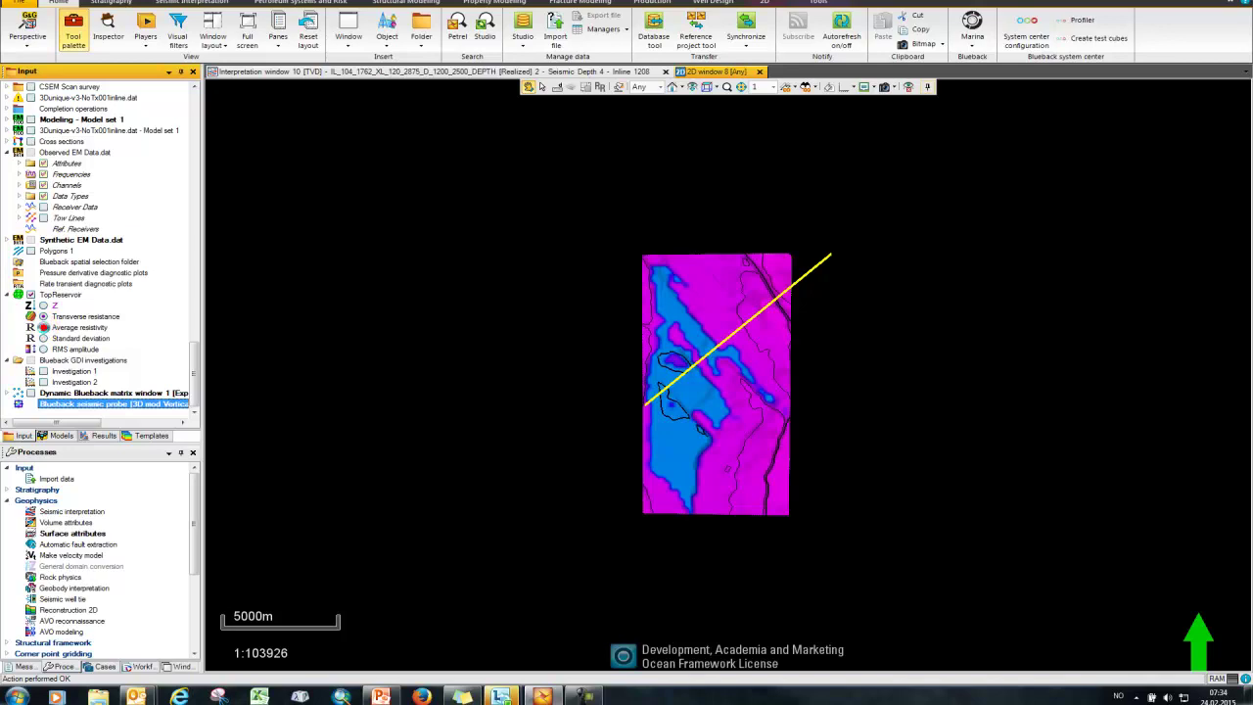
click(43, 339)
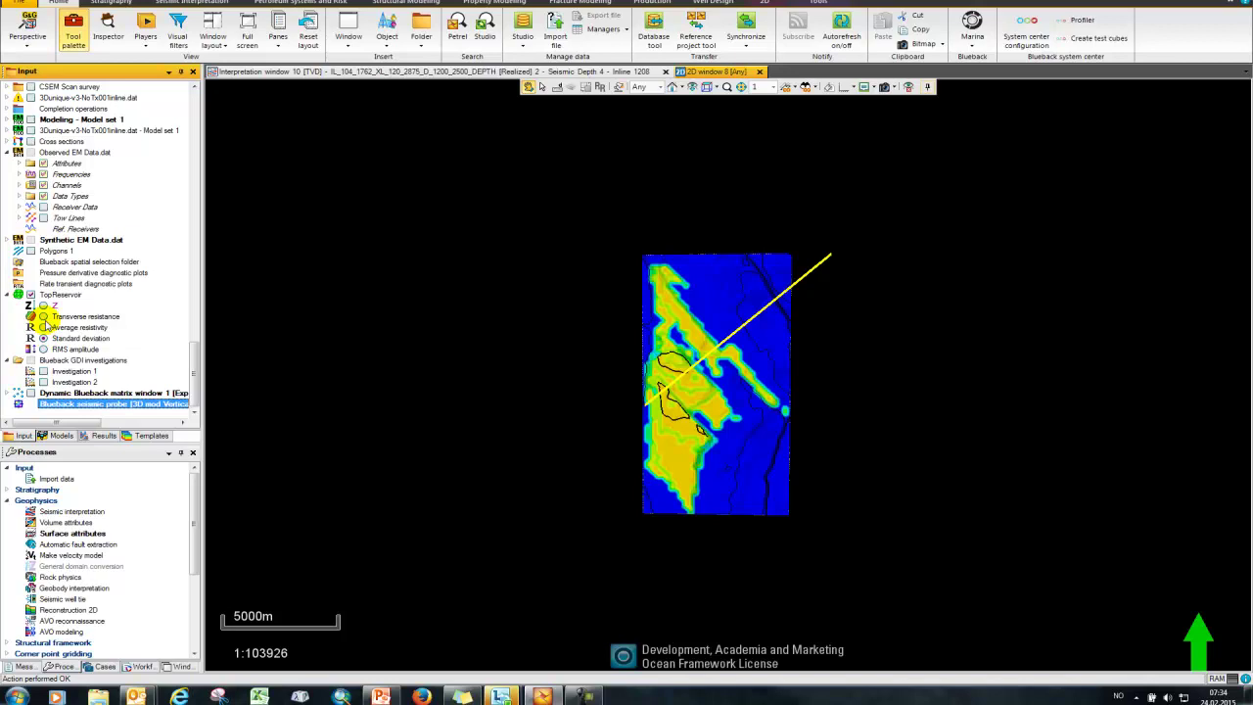
click(43, 317)
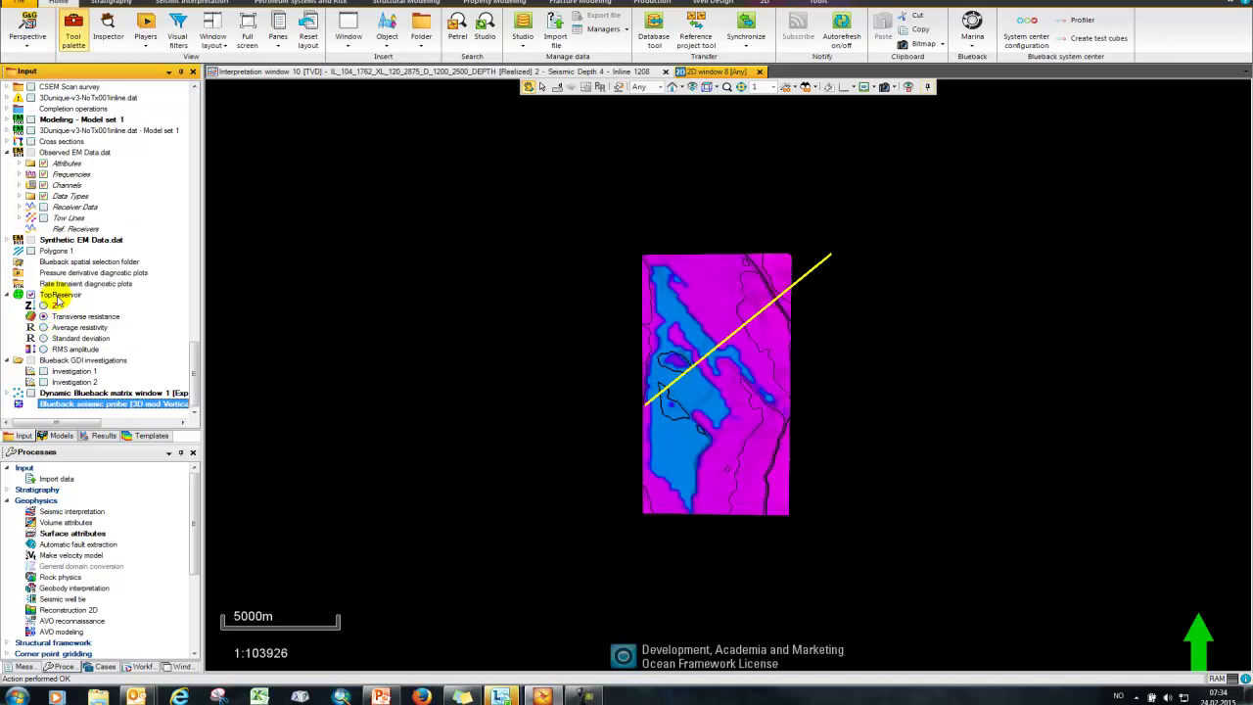
click(57, 296)
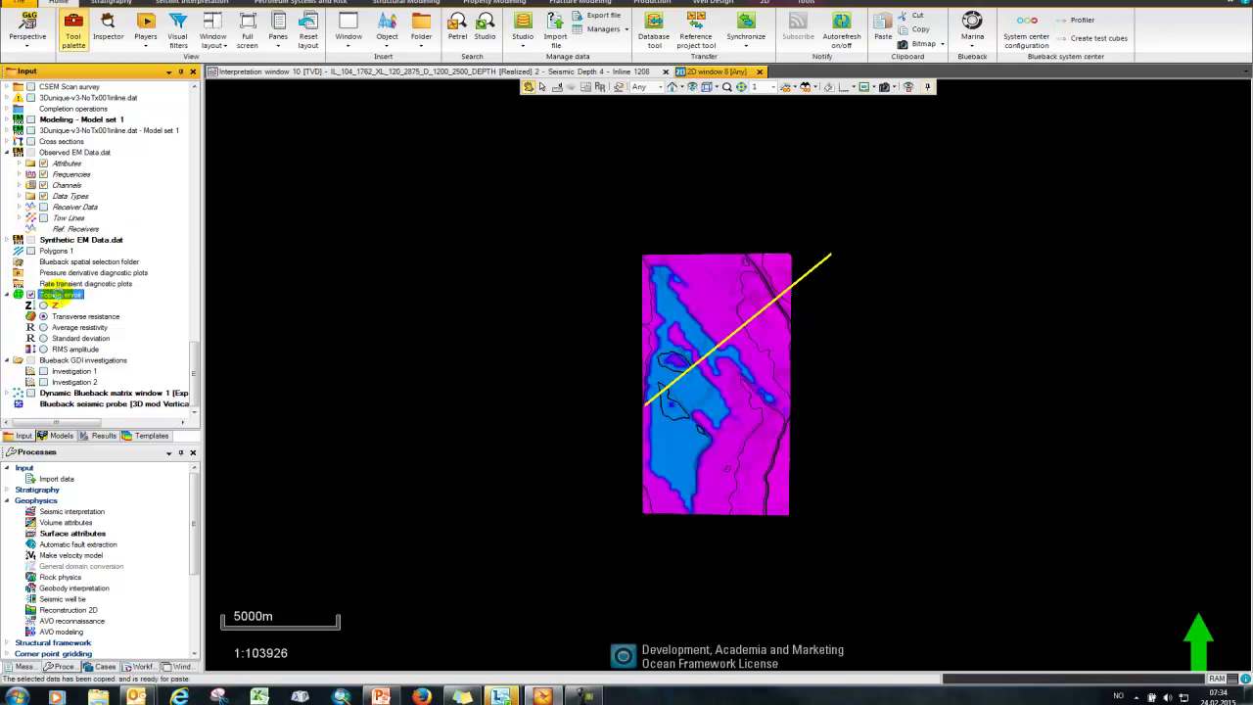
- Paste a Copy of TopReservoir and display its RMS amplitude attribute
key(ctrl+v)
drag(194, 352, 190, 358)
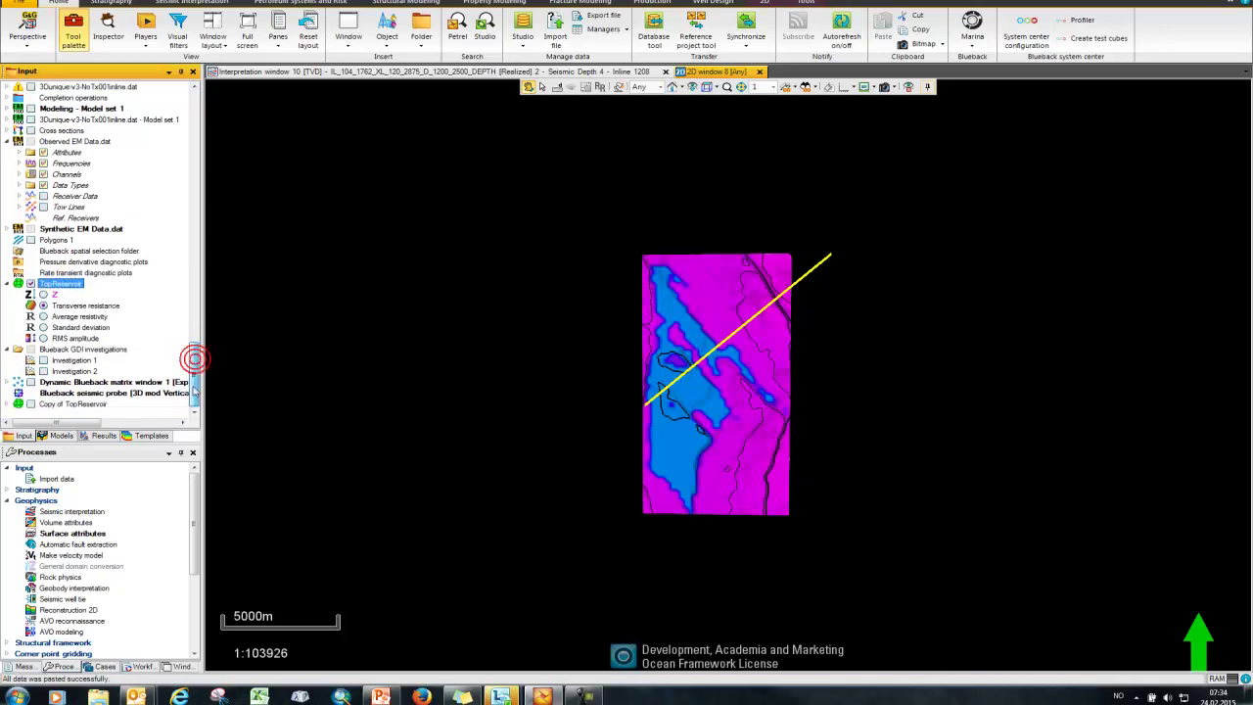
scroll(84, 358, down, 2)
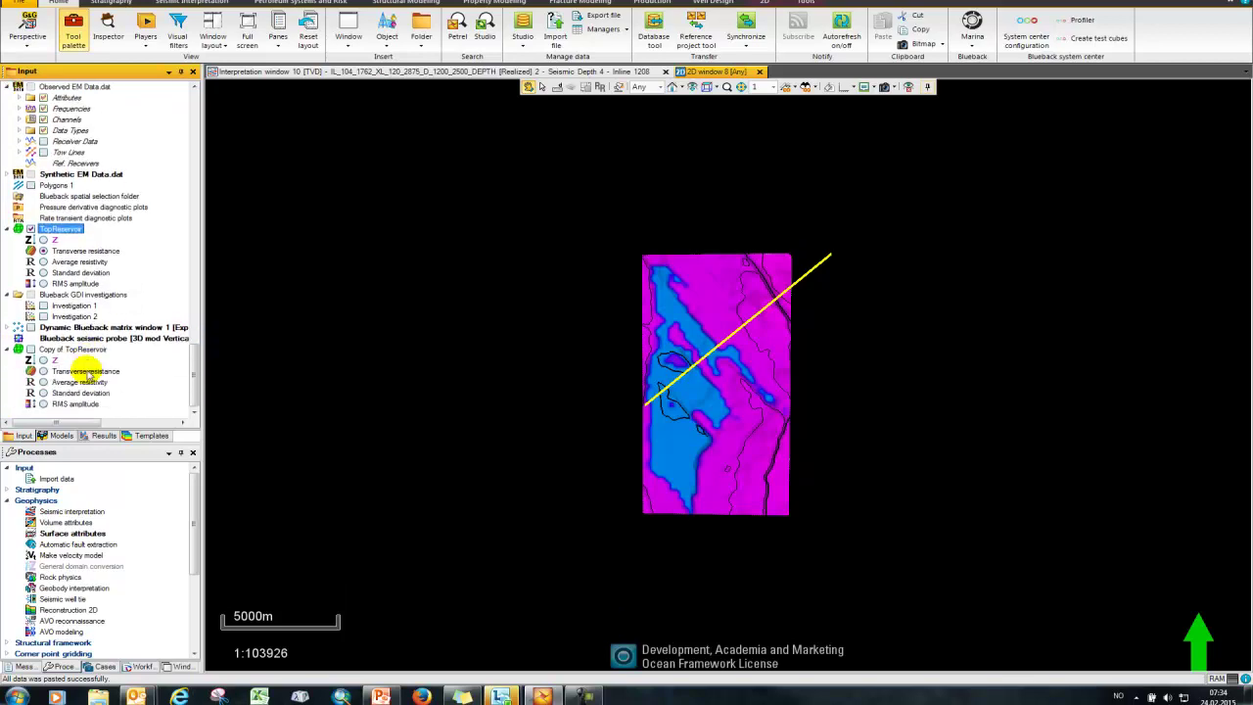
click(43, 405)
- Give Copy of TopReservoir a solid style at 60% transparency, then zoom in on the map
double_click(81, 352)
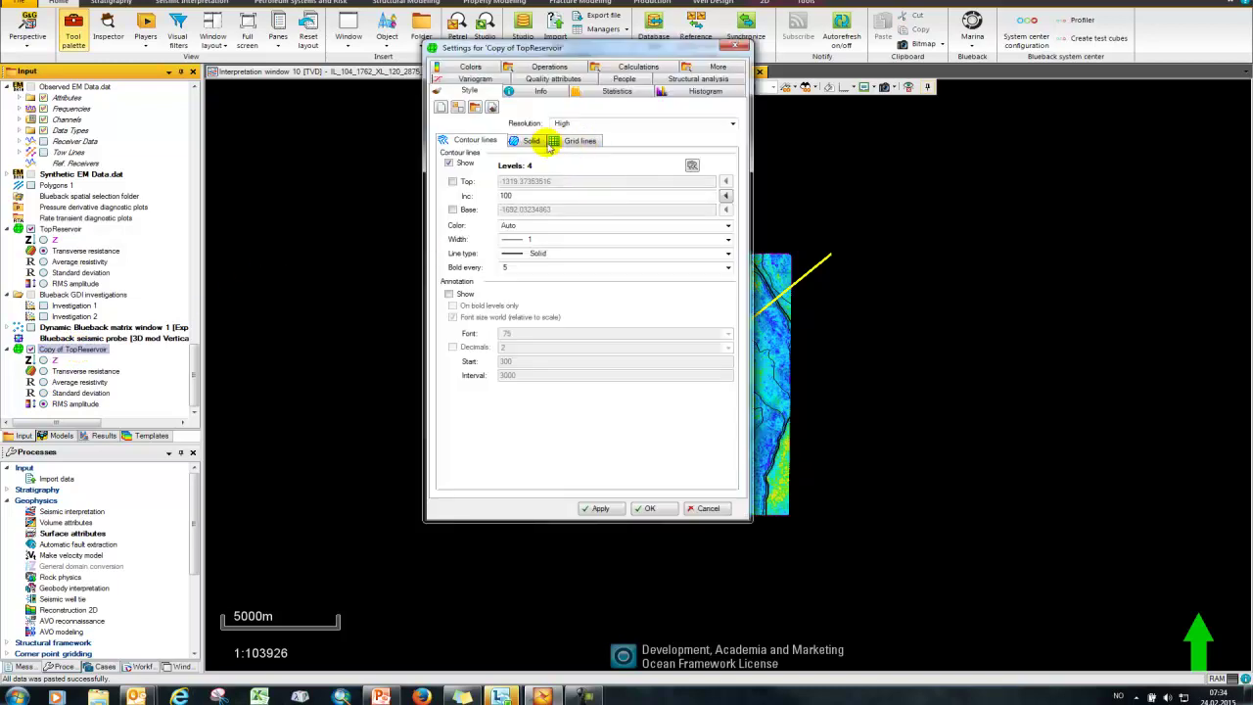
click(533, 142)
click(530, 212)
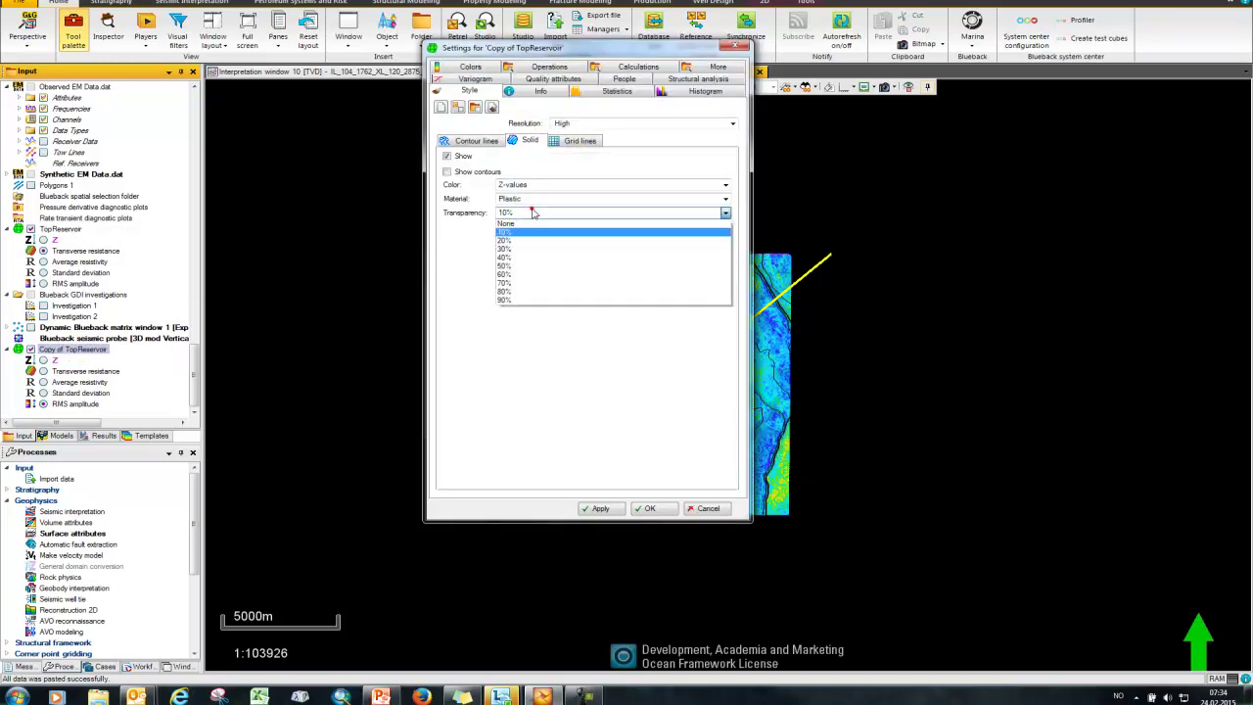
click(529, 275)
click(649, 508)
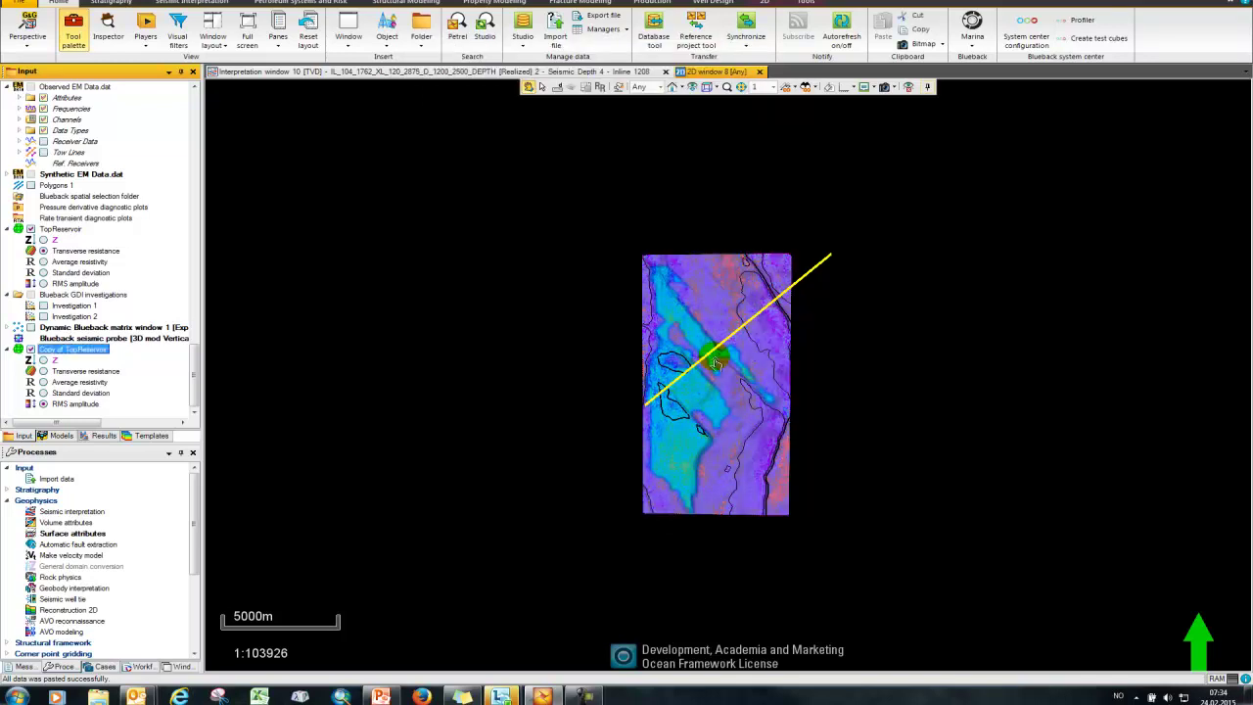
scroll(715, 362, up, 4)
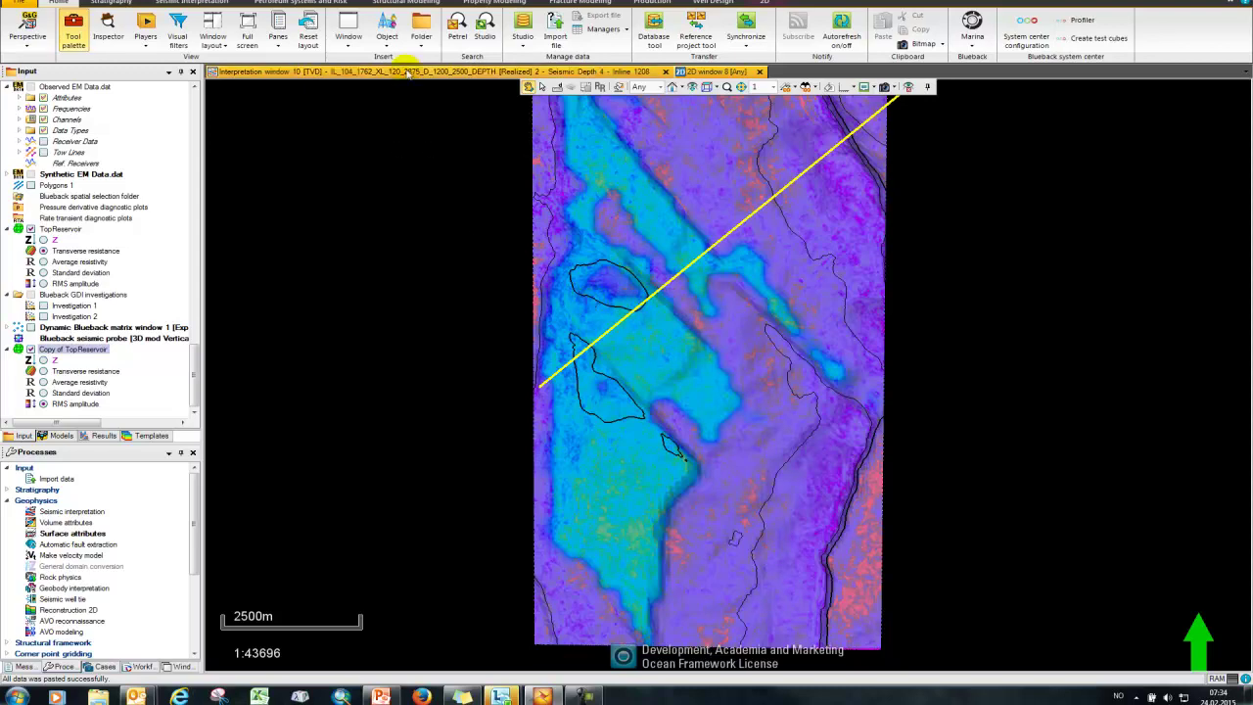
- Create a new Blueback GDI investigation with TopReservoir as its surface data set
click(392, 40)
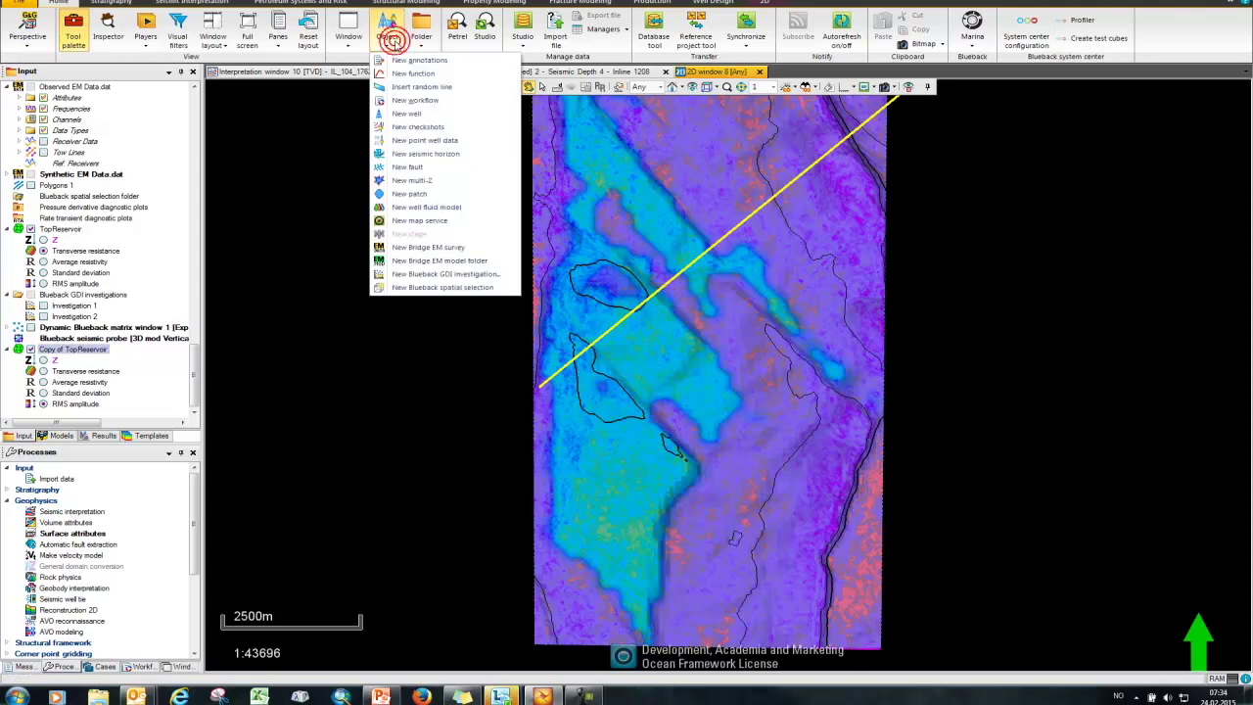
click(450, 275)
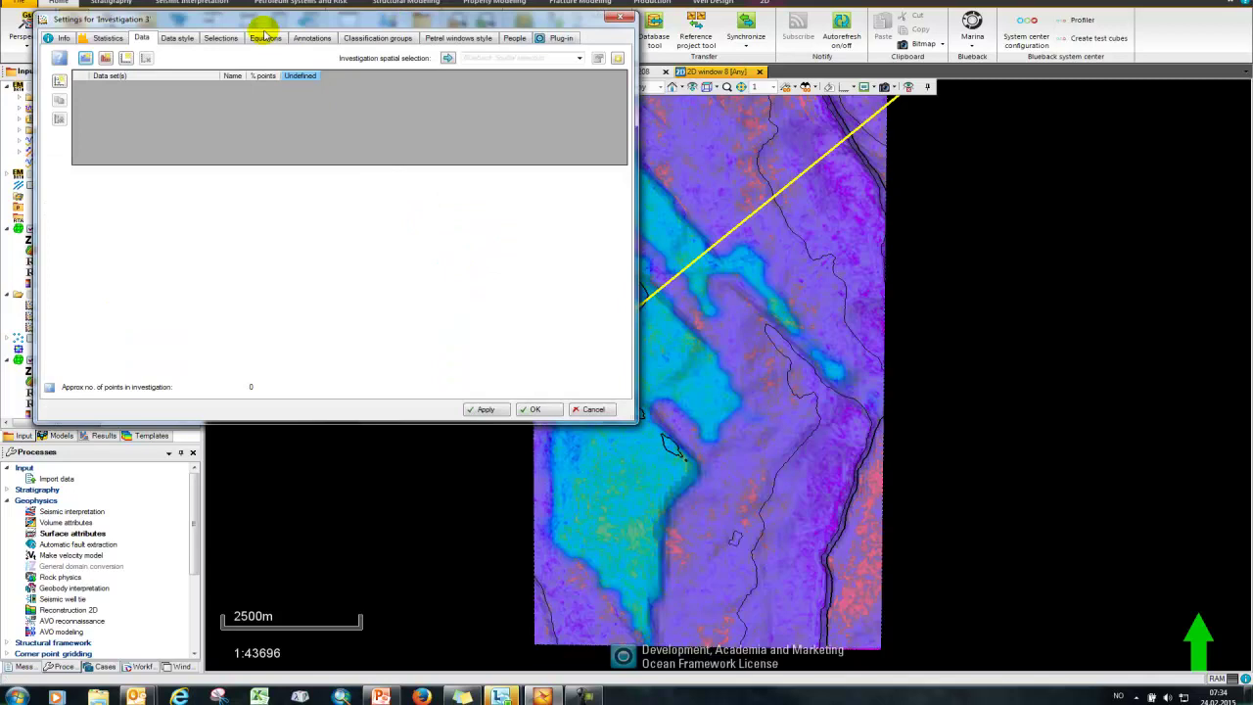
drag(260, 22, 519, 122)
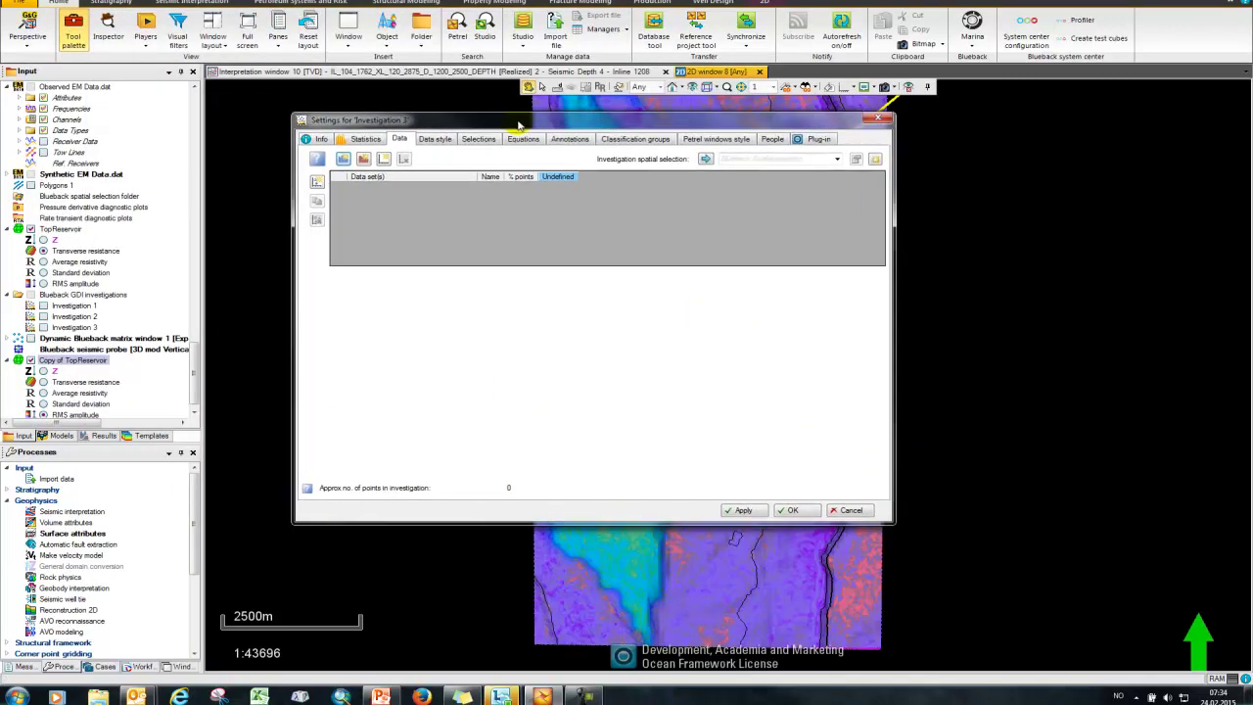
click(318, 181)
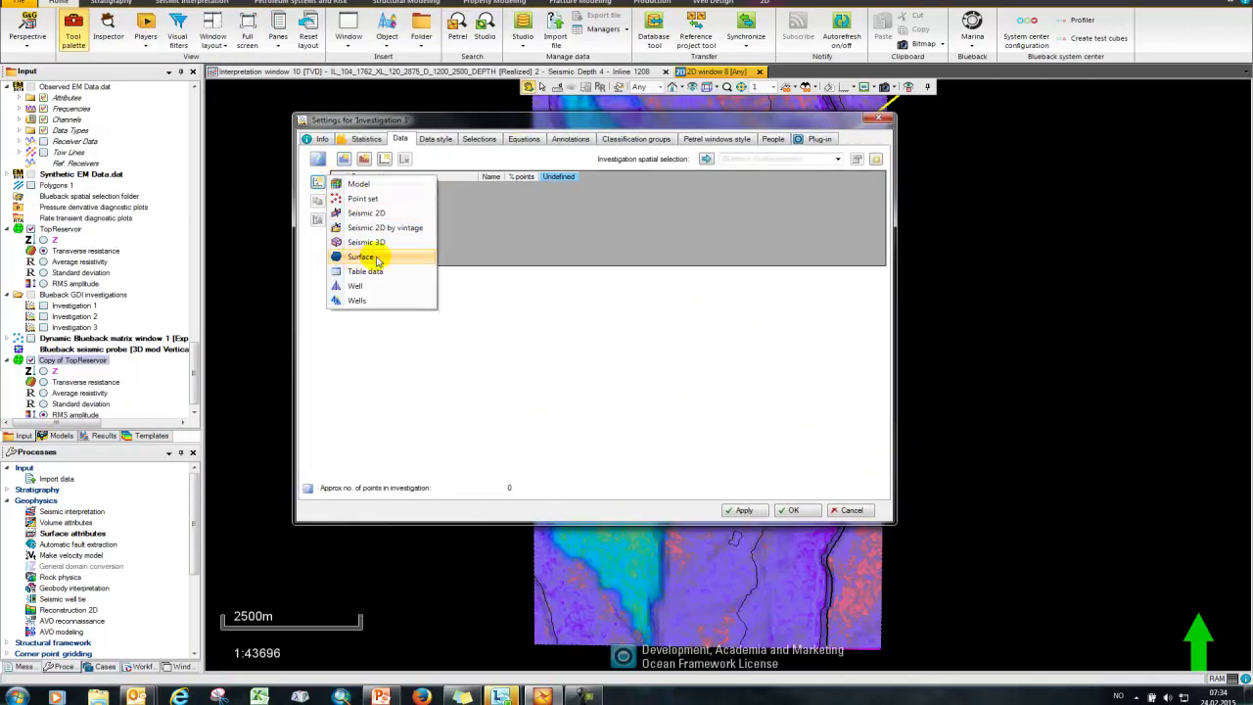
click(377, 258)
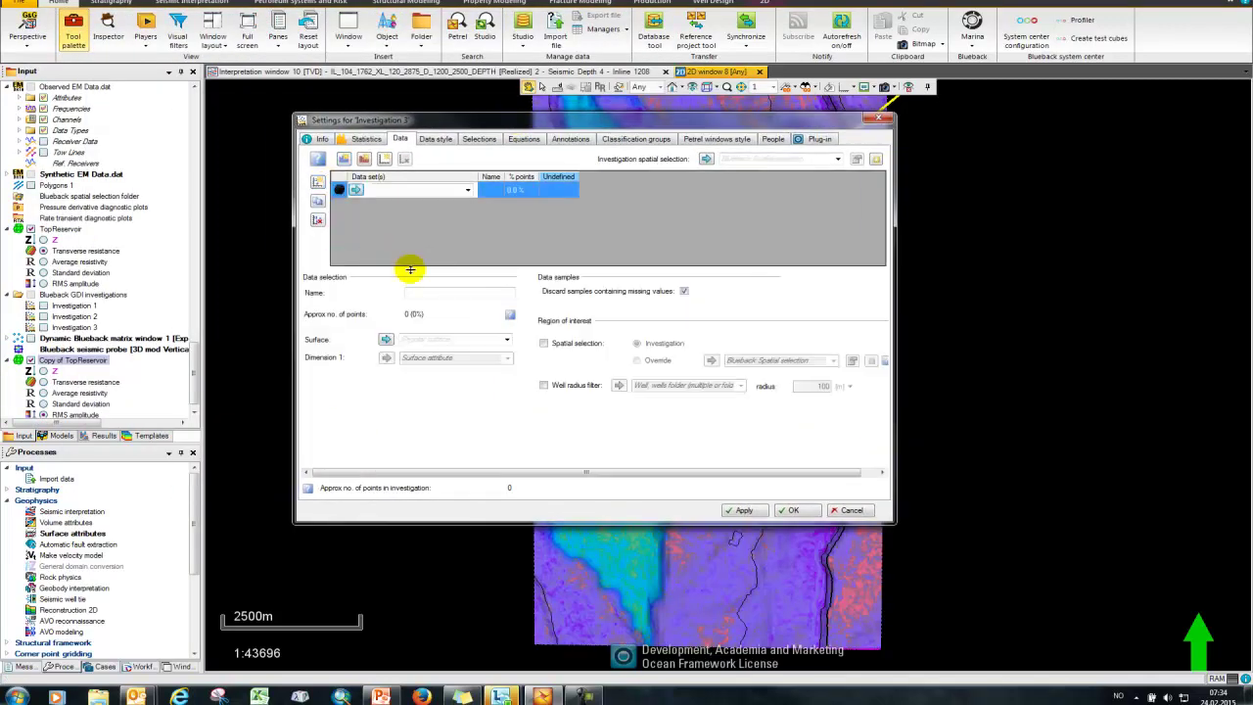
click(506, 340)
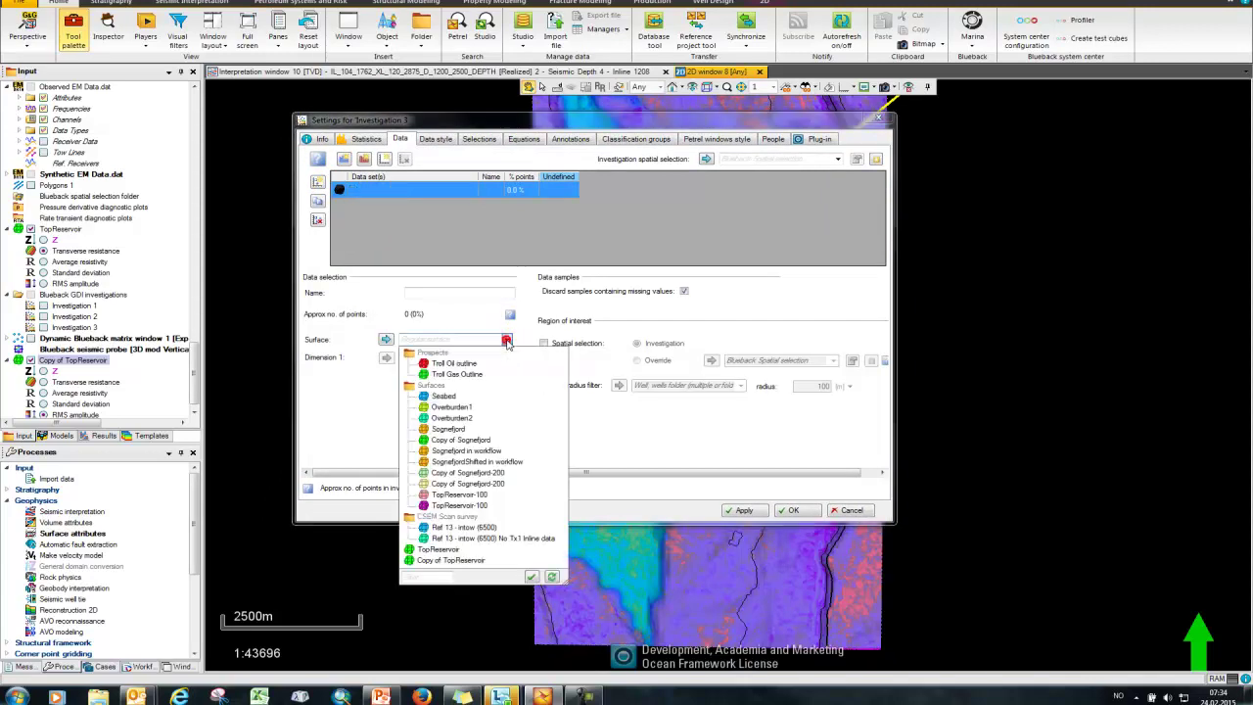
click(440, 549)
- Set dimension 1 to Transverse resistance and dimension 2 to RMS amplitude, with axis label 'RMS'
click(507, 359)
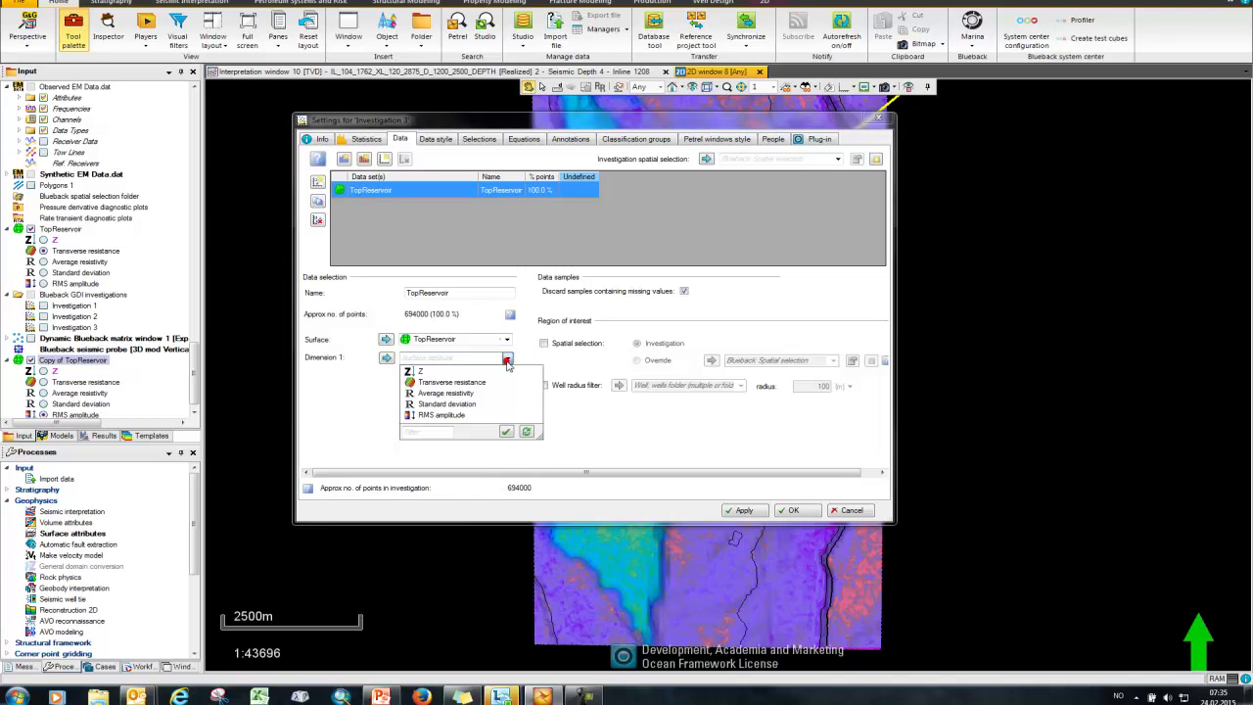
click(466, 384)
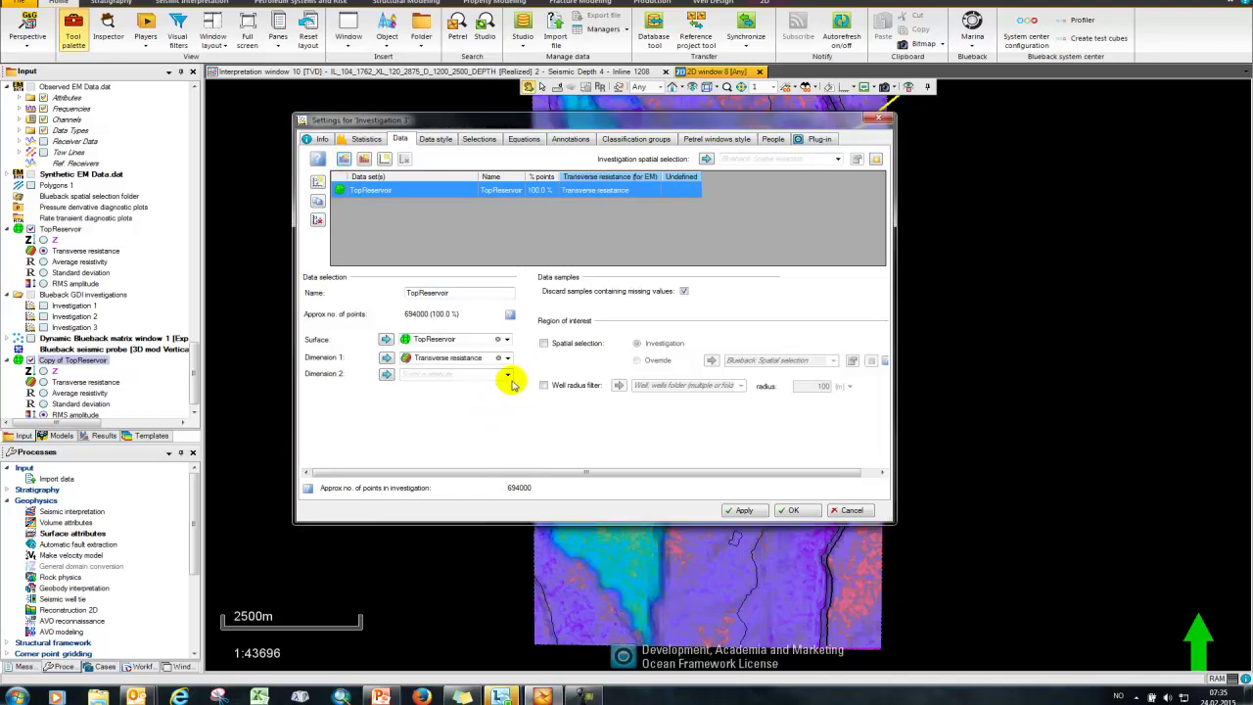
click(507, 374)
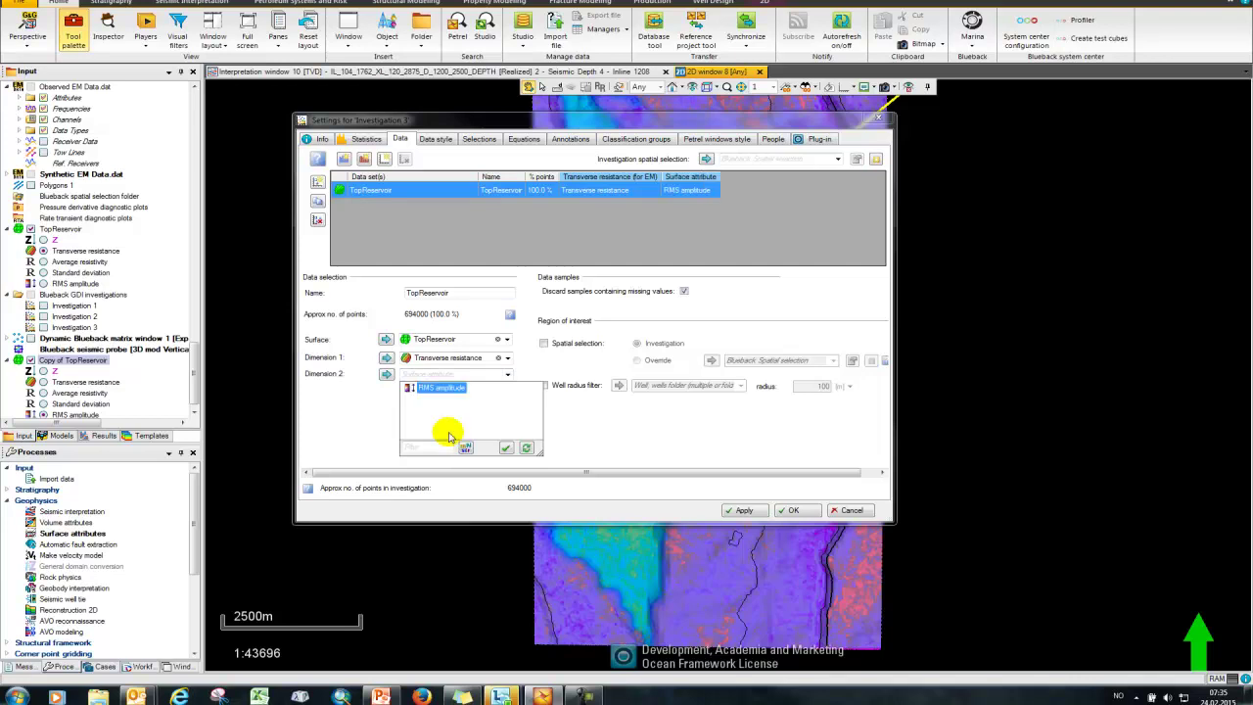
click(448, 432)
click(688, 179)
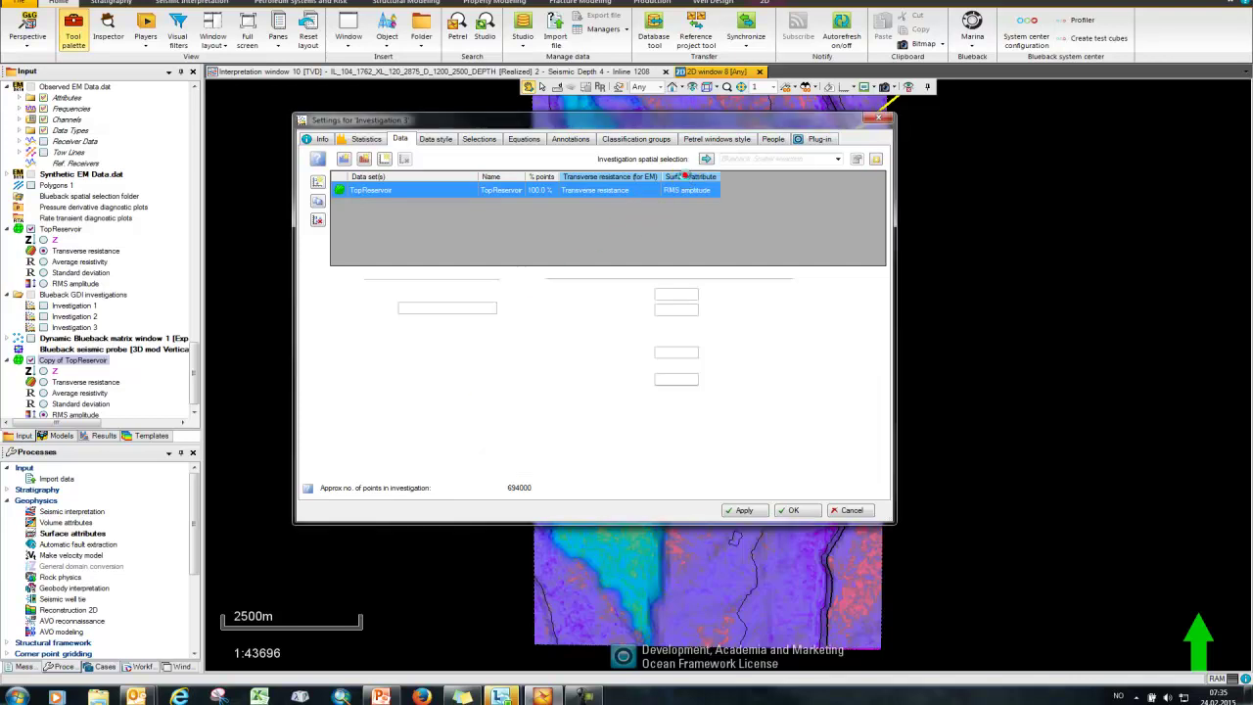
drag(479, 308, 384, 311)
text(R)
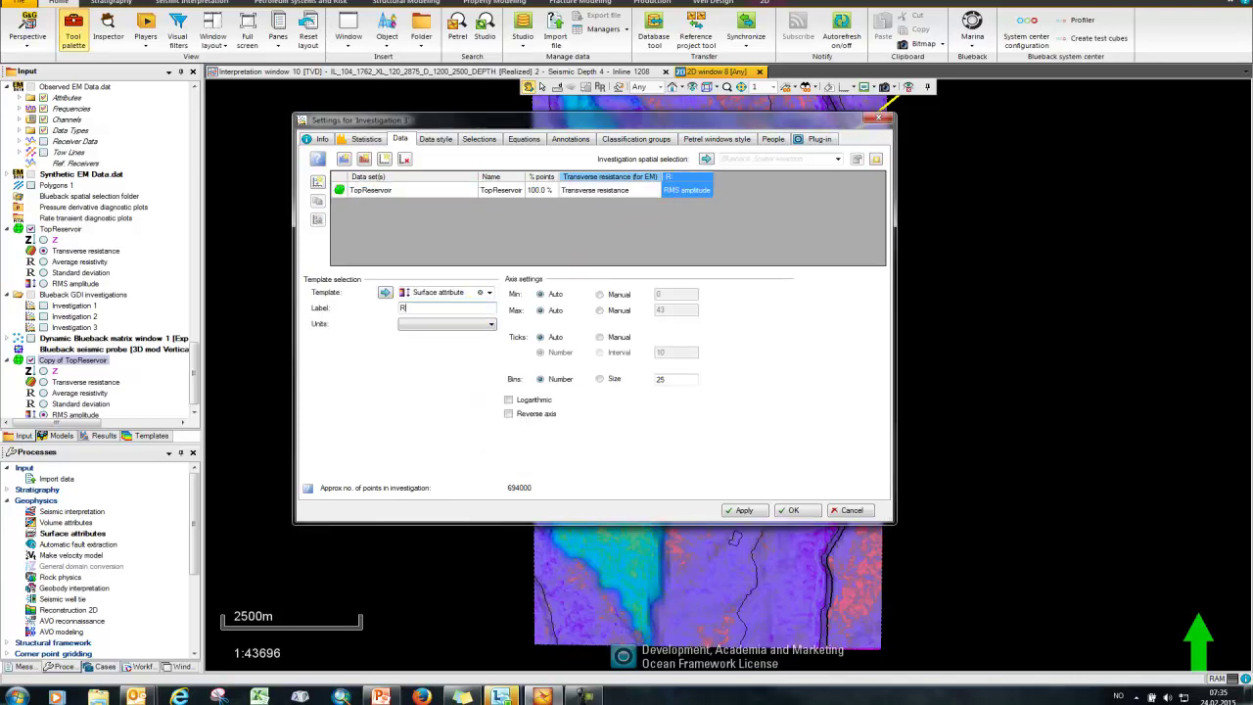
text(MS)
- Add X, Y, Depth and Time dimensions, then remove Time after the missing-data warning
click(362, 190)
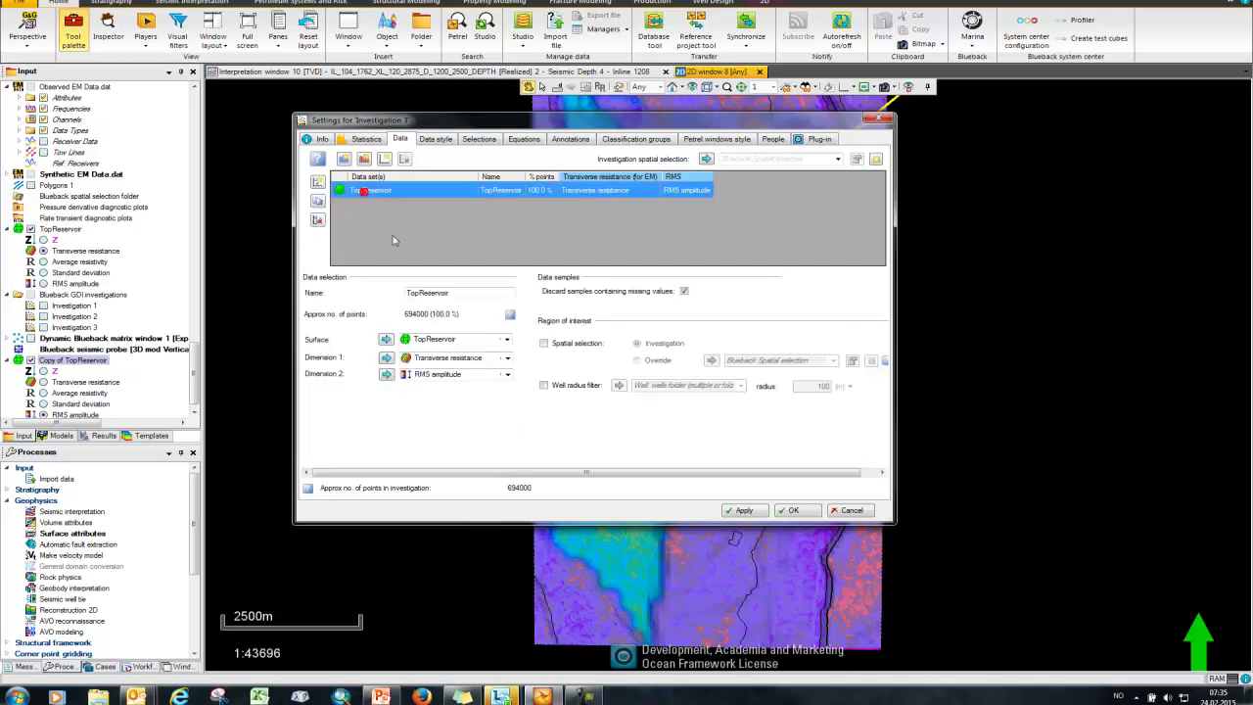
click(383, 159)
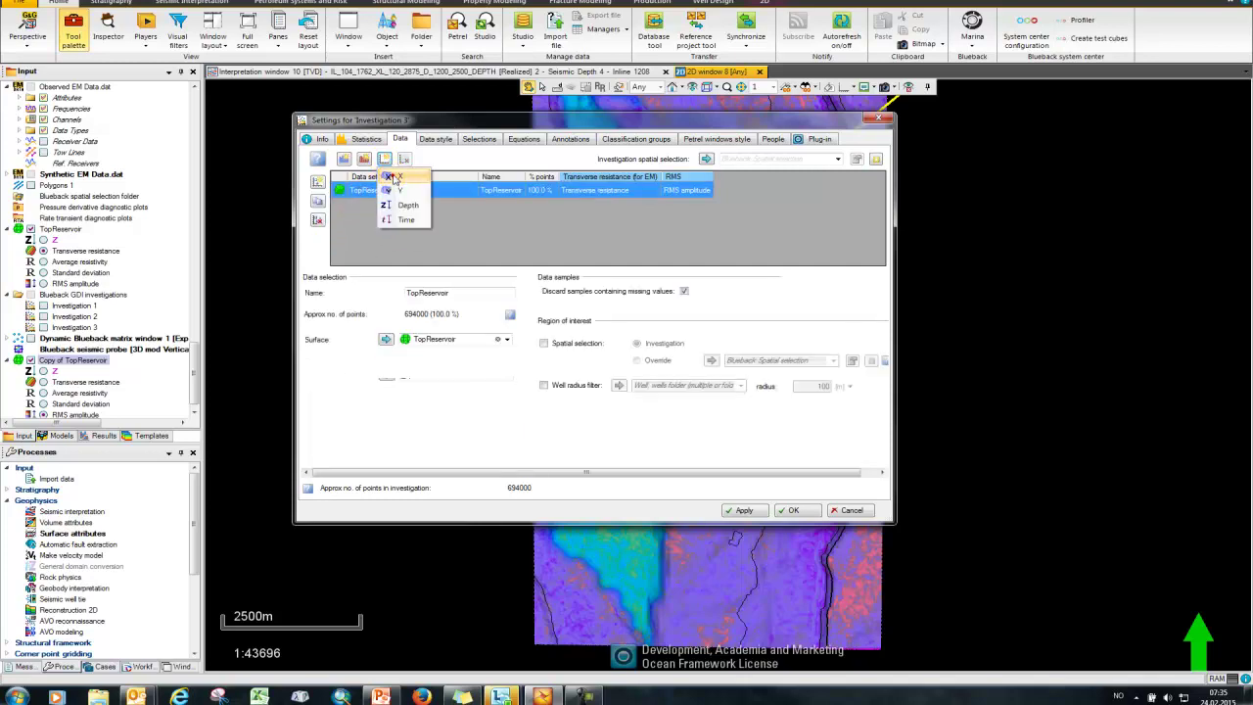
click(394, 184)
click(383, 159)
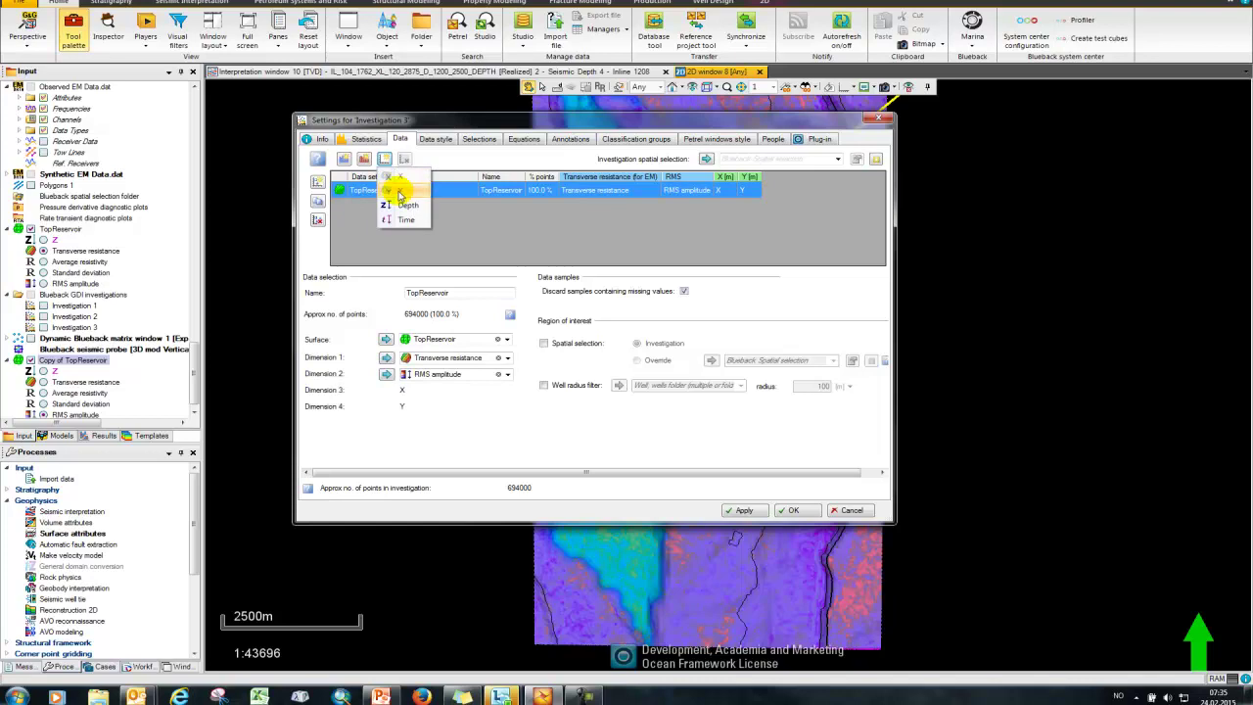
click(392, 201)
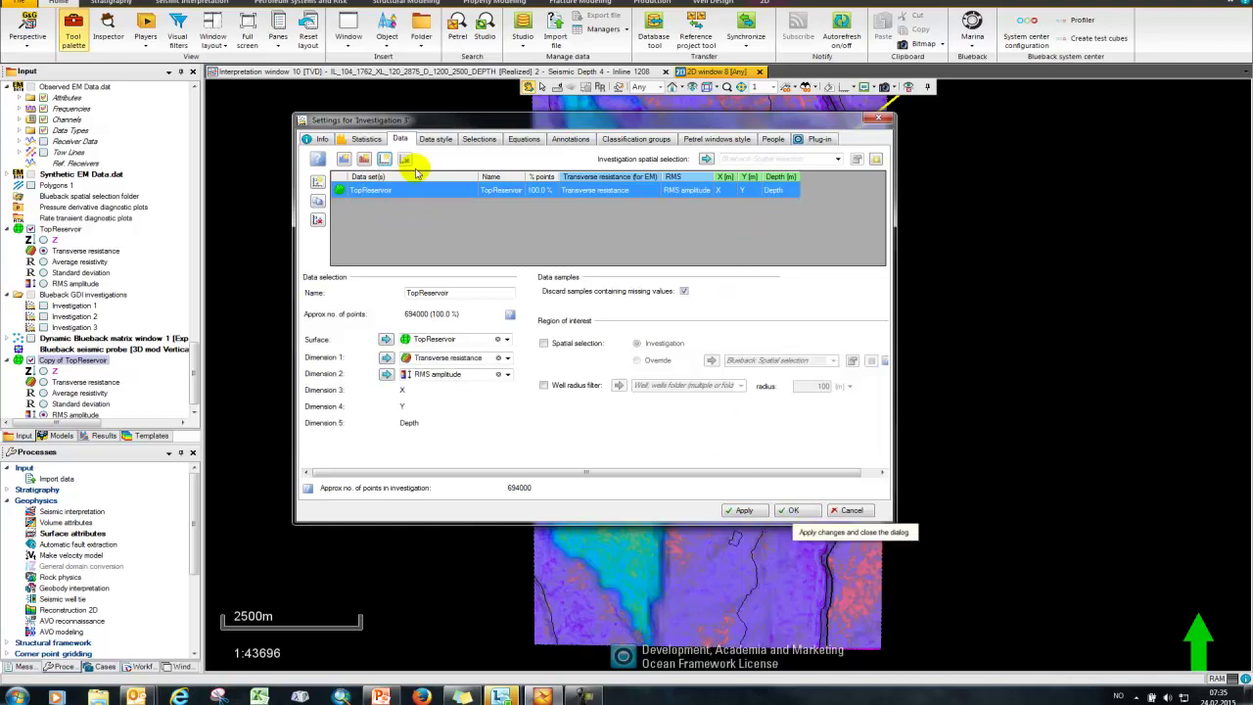
click(384, 159)
click(393, 215)
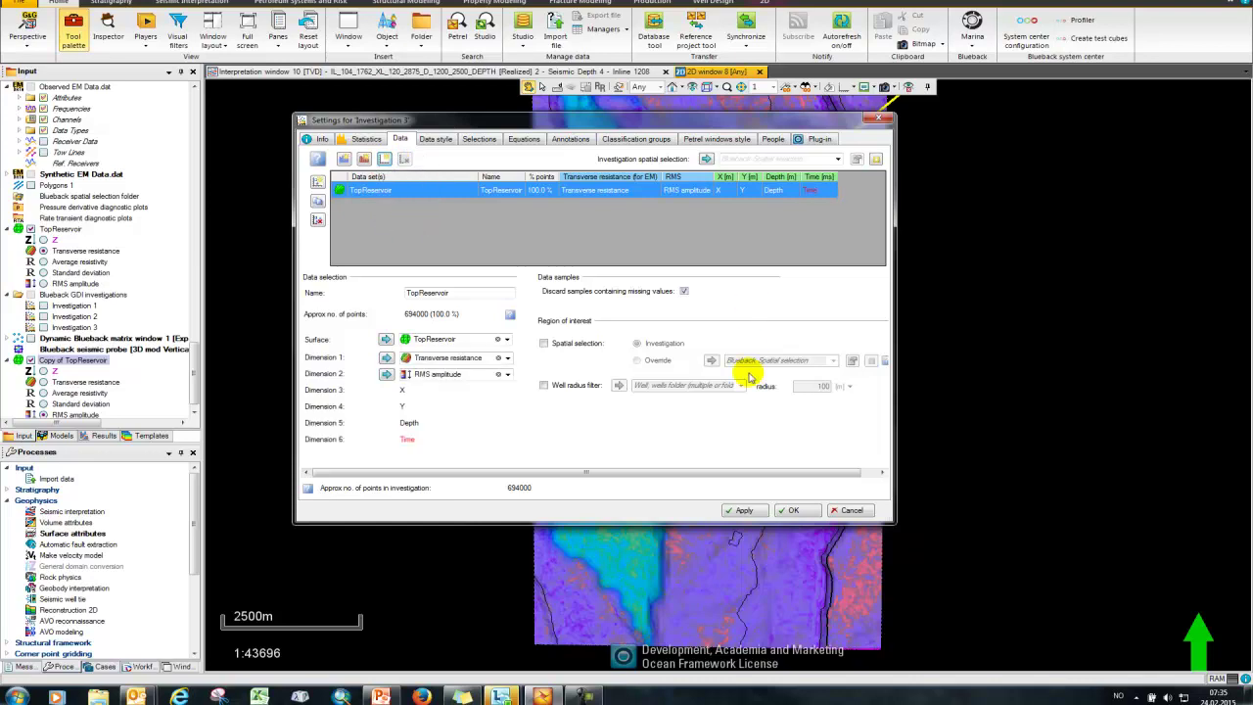
click(792, 510)
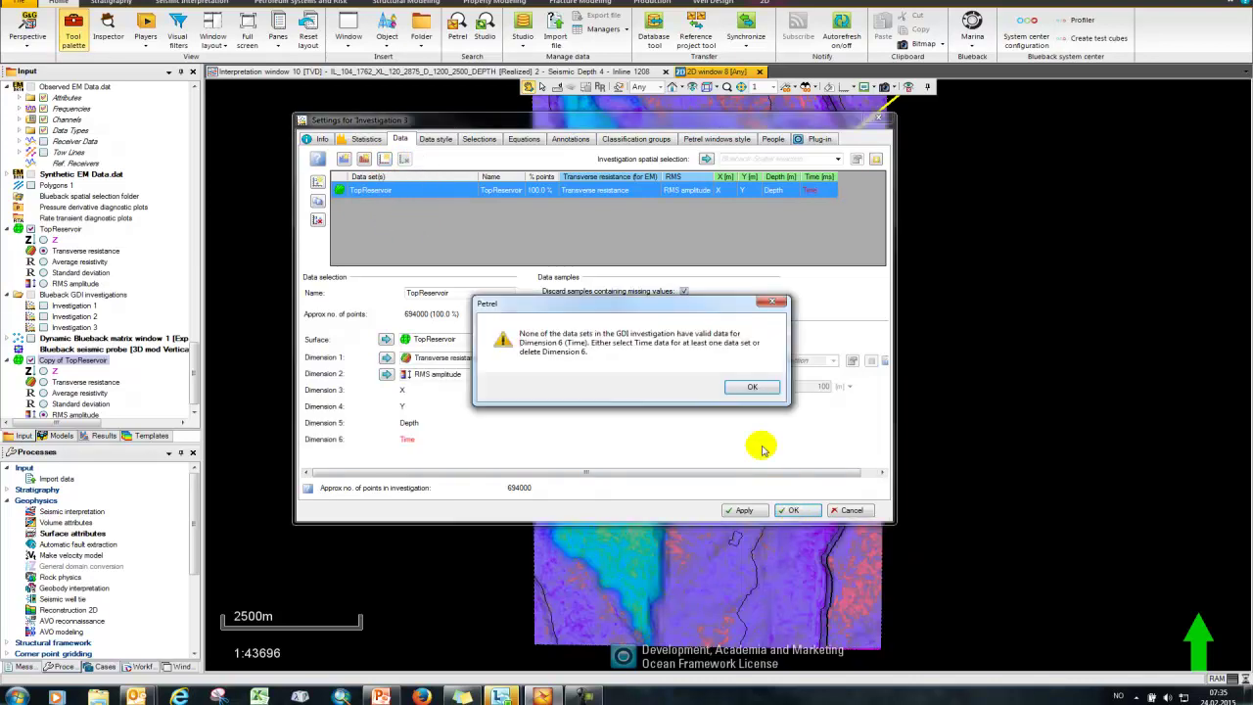
click(750, 386)
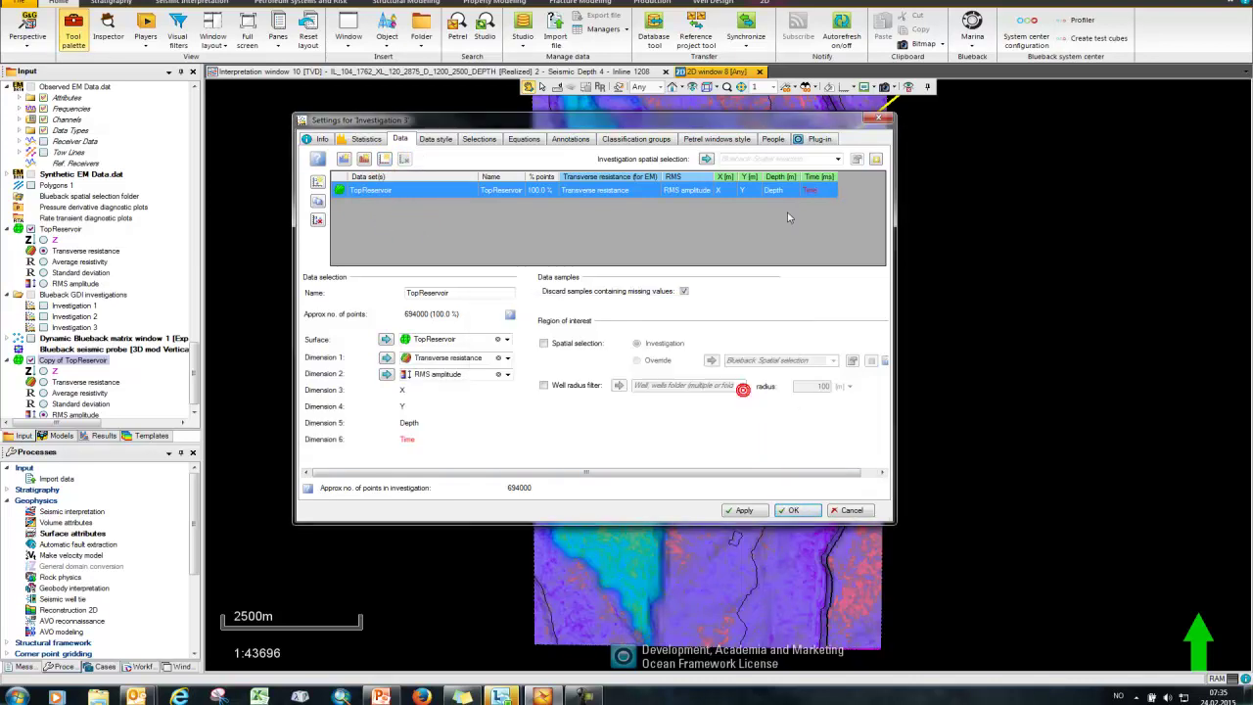
click(405, 160)
- Confirm Investigation 3's settings and show it in a Blueback crossplot window
click(792, 509)
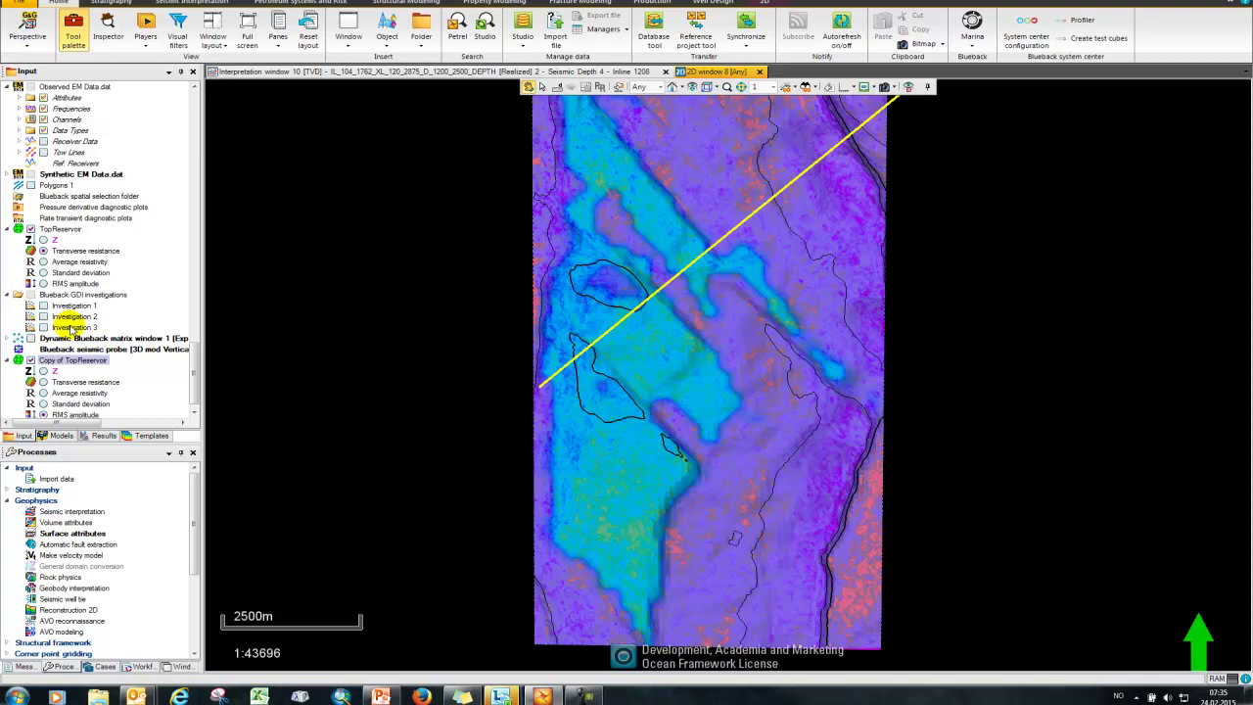
right_click(70, 327)
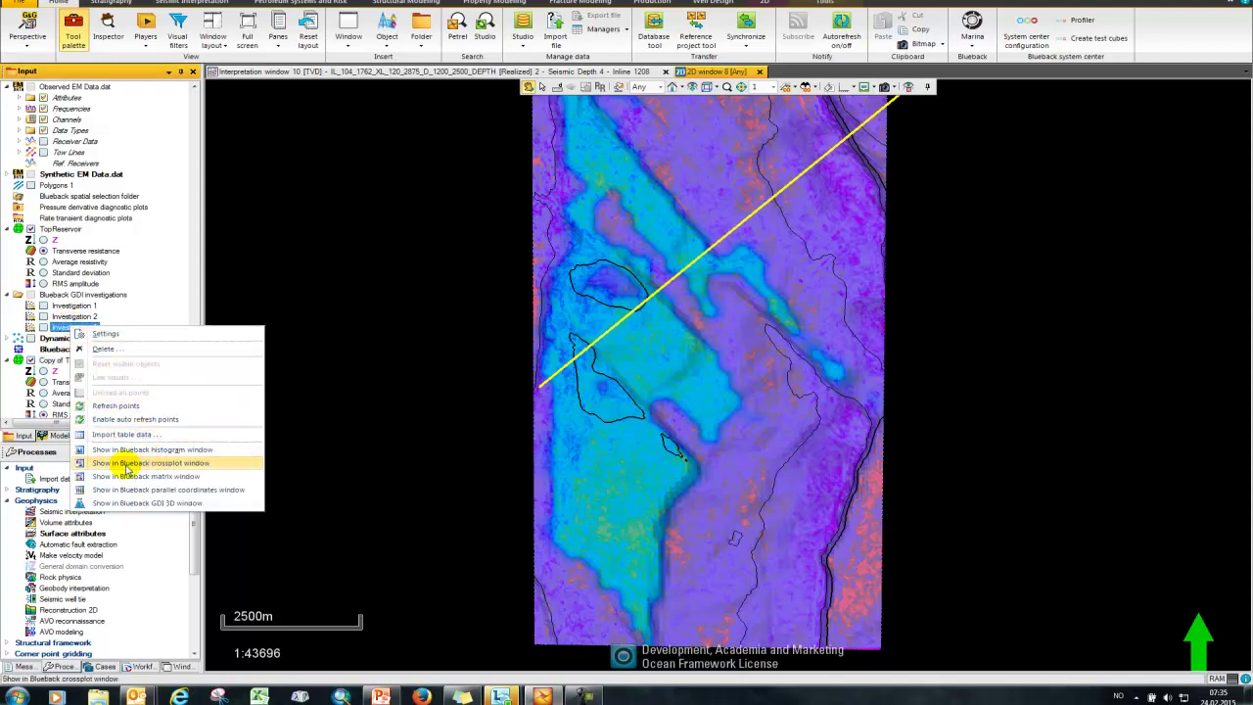
click(191, 464)
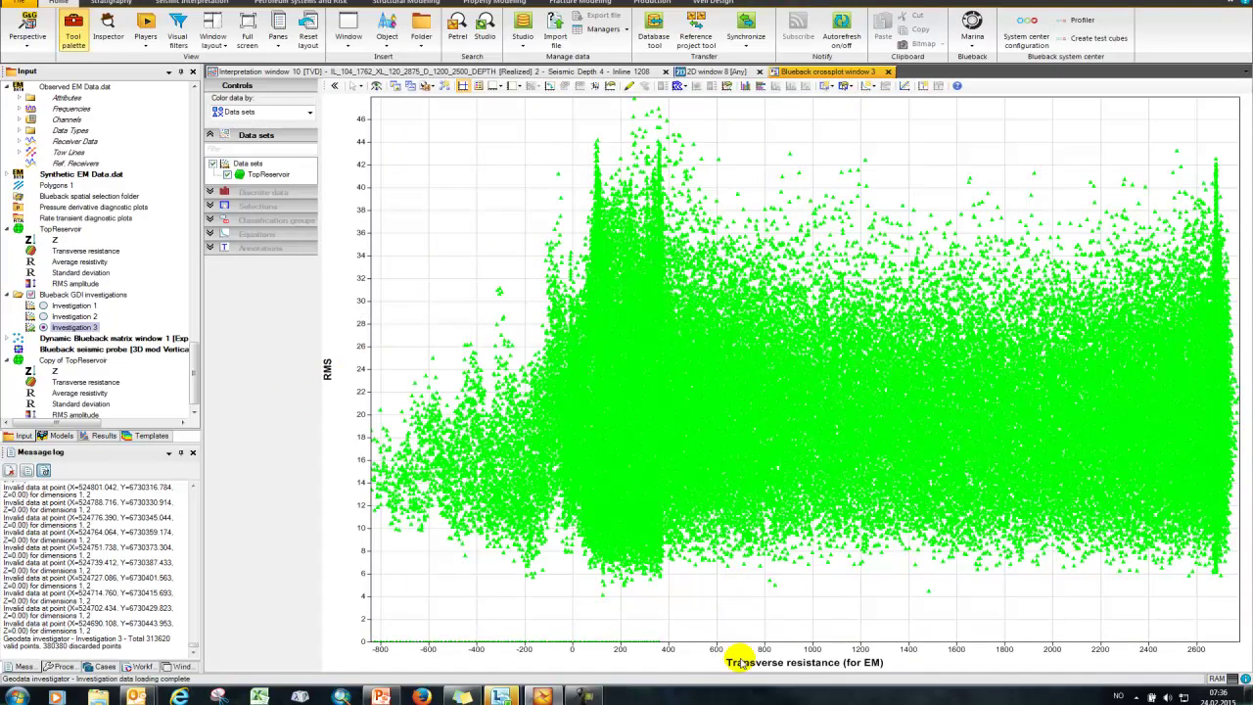
- Colour the crossplot points by Transverse resistance and zoom out
click(291, 112)
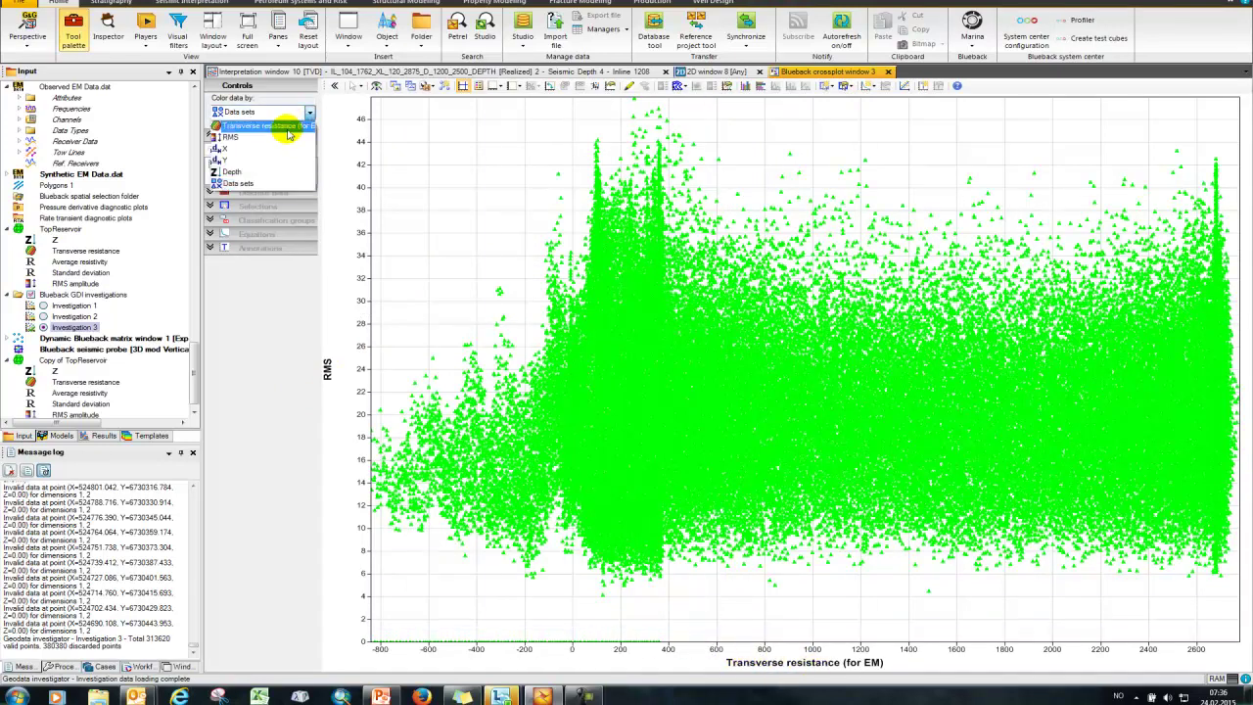
click(287, 130)
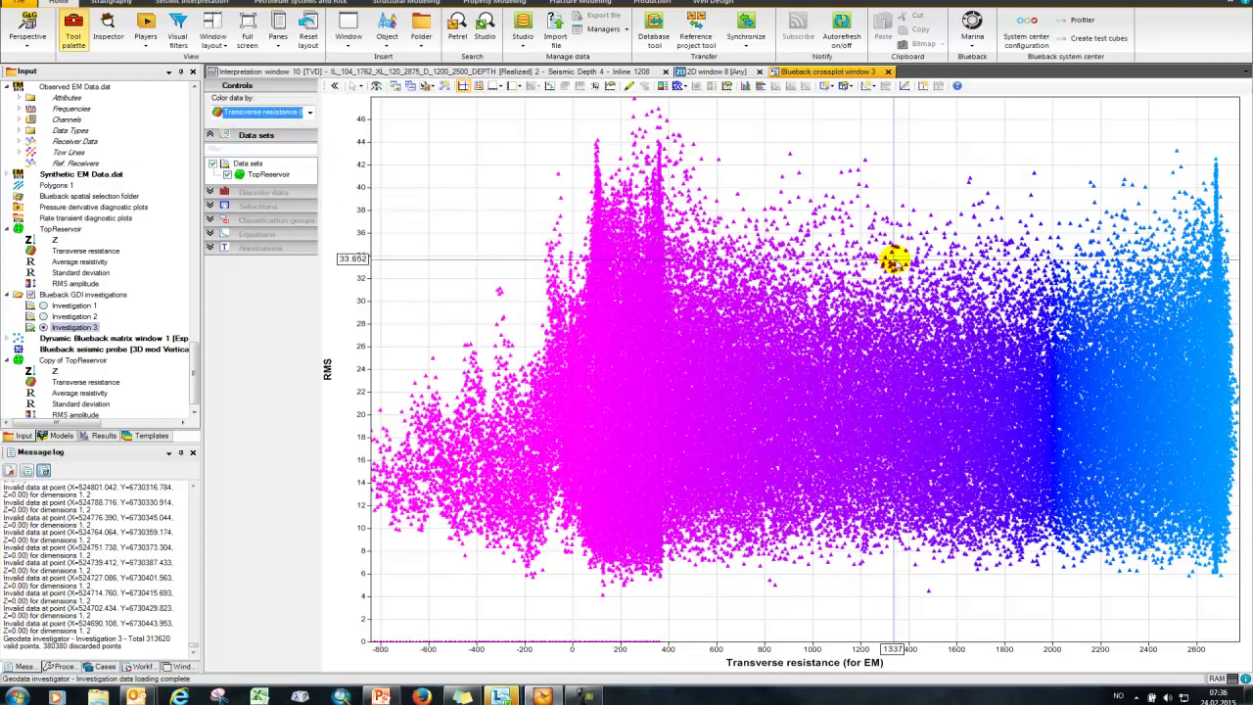
scroll(892, 259, down, 4)
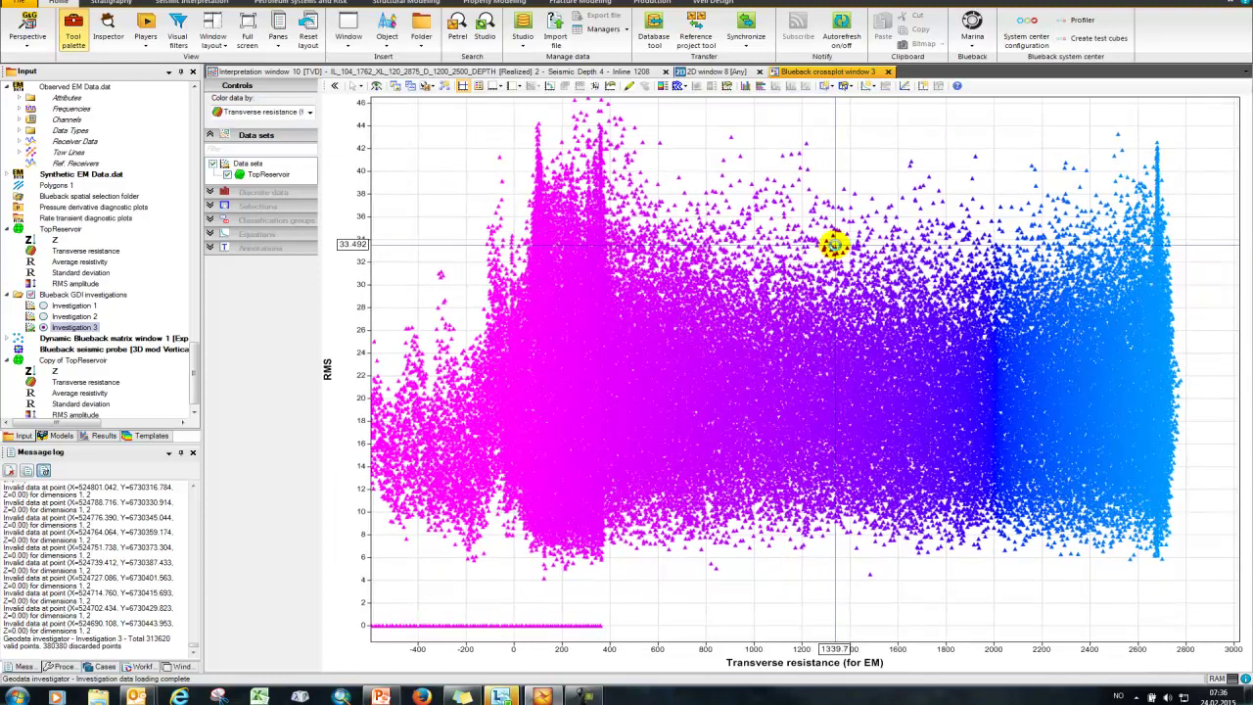
- Add a rectangle filter around the high-resistance, high-RMS points and close the interpretation window
click(827, 85)
mouse_move(843, 99)
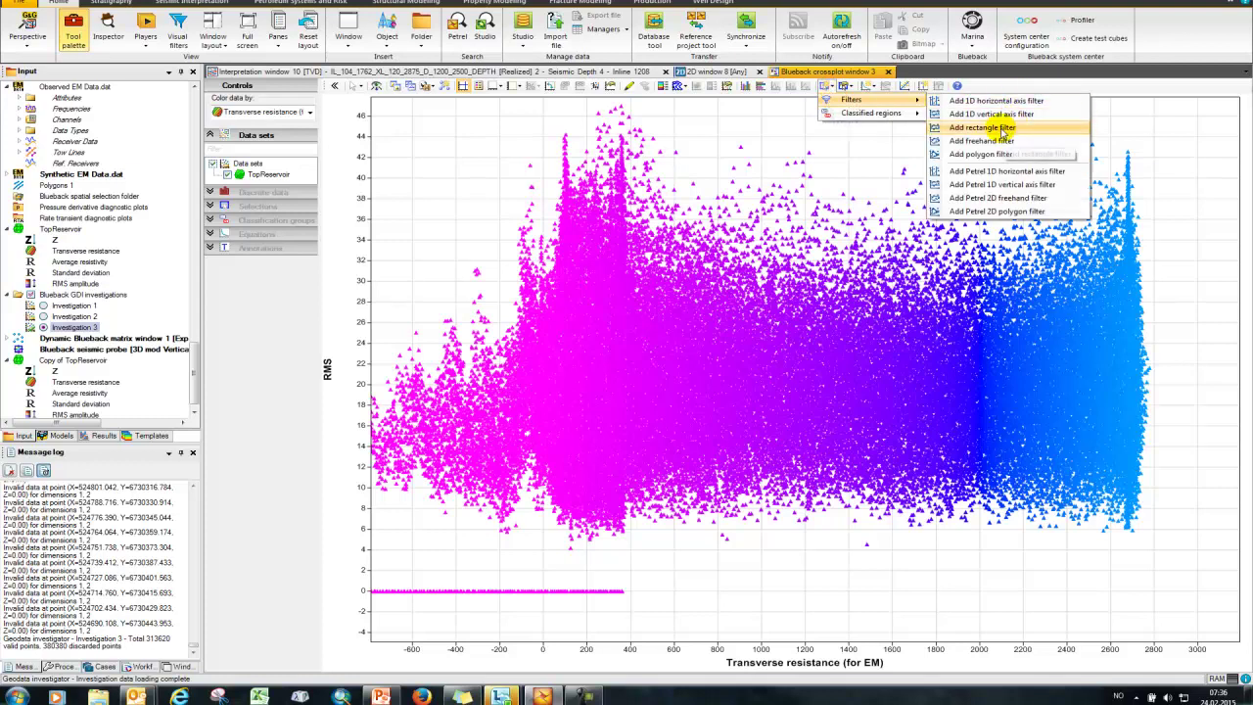
click(999, 128)
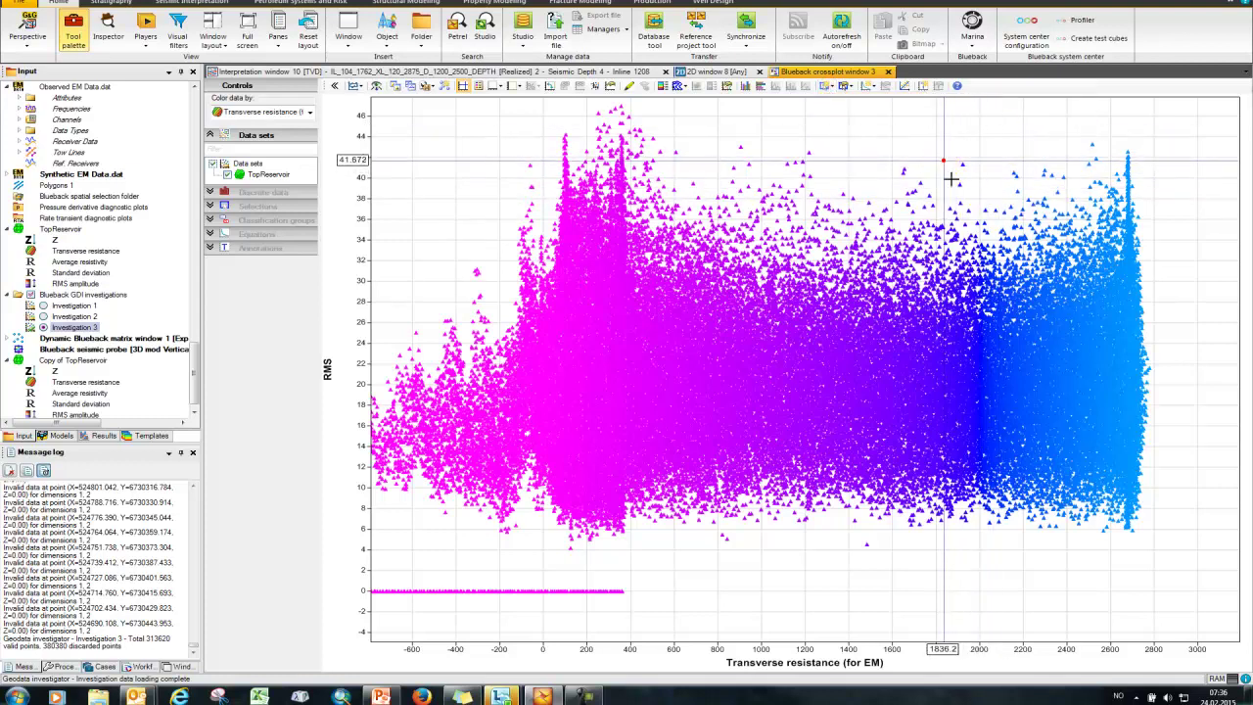
mouse_move(944, 160)
mouse_down()
mouse_move(1010, 232)
mouse_move(1132, 316)
mouse_move(1170, 364)
mouse_up()
click(1113, 361)
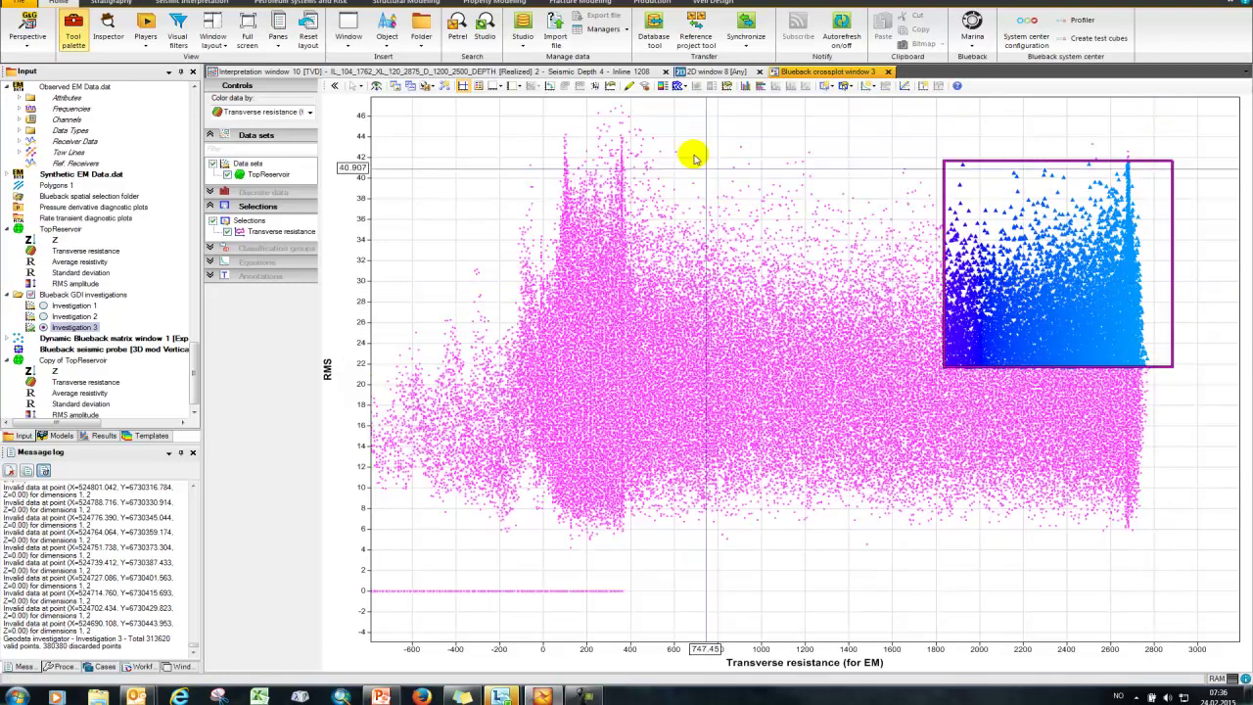
click(666, 71)
- Replace the 2D map with a 3D window showing Copy of TopReservoir and Investigation 3's green selection
click(290, 72)
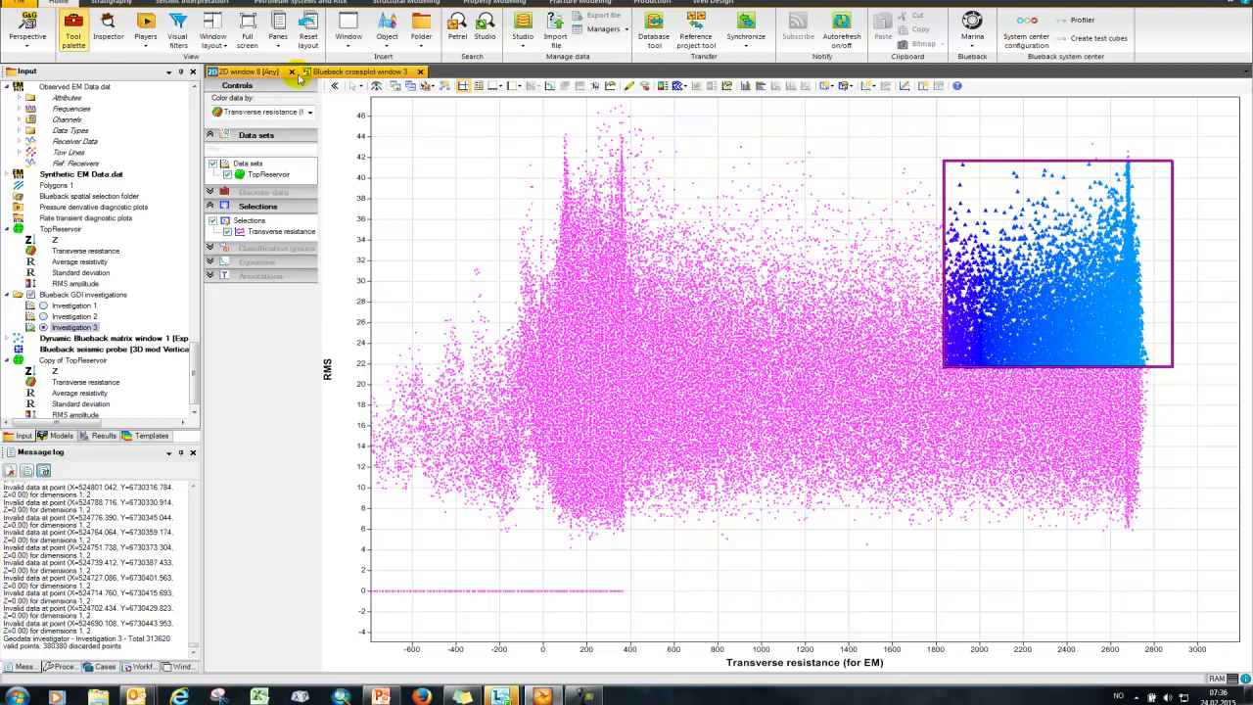
click(348, 34)
click(358, 73)
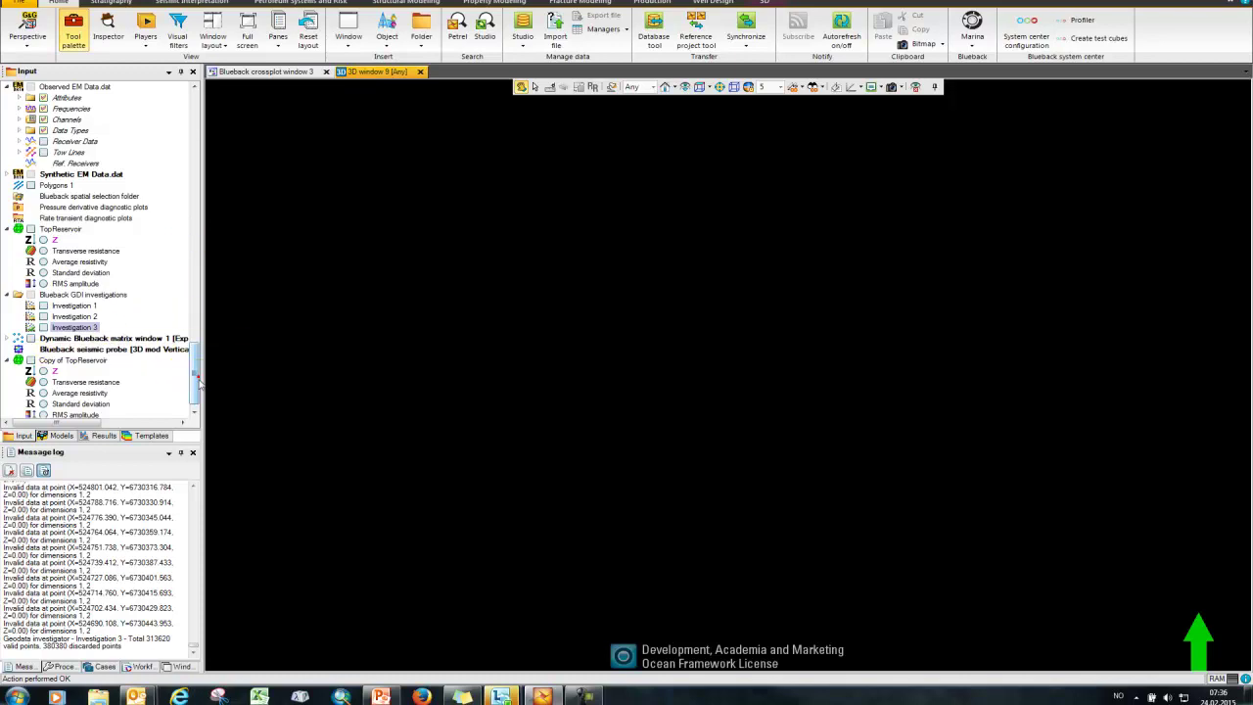
scroll(197, 381, down, 1)
click(43, 360)
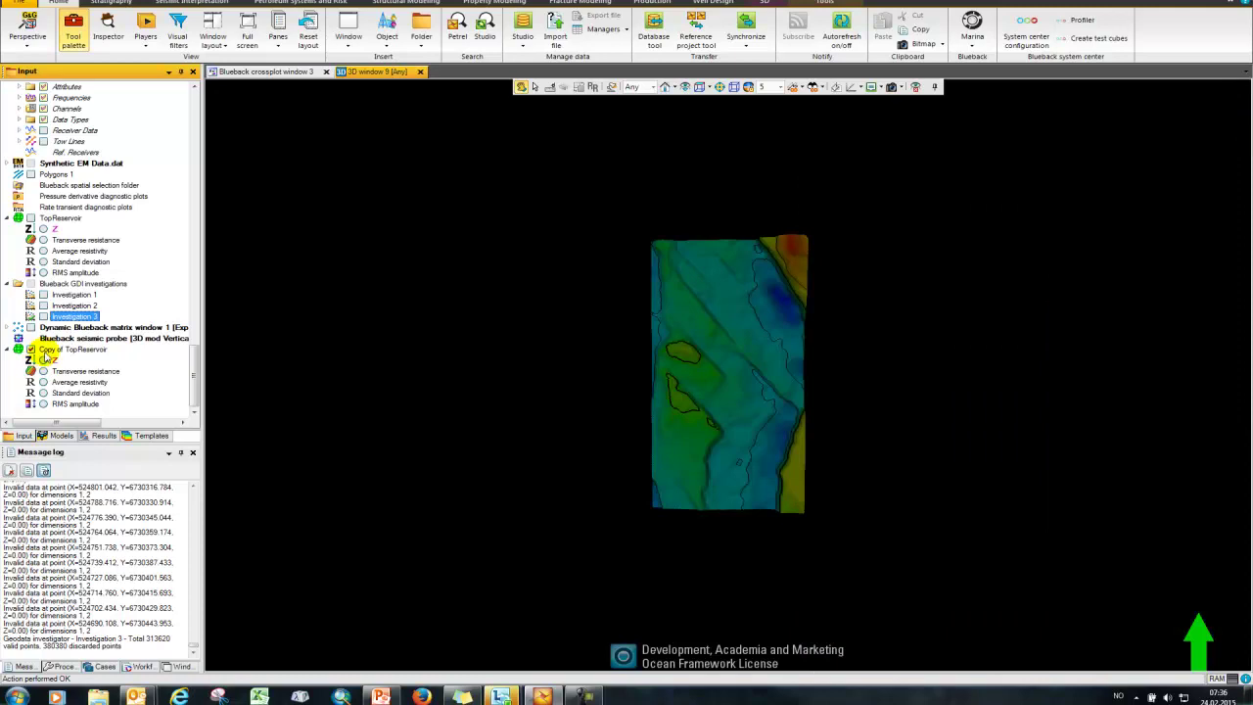
click(43, 316)
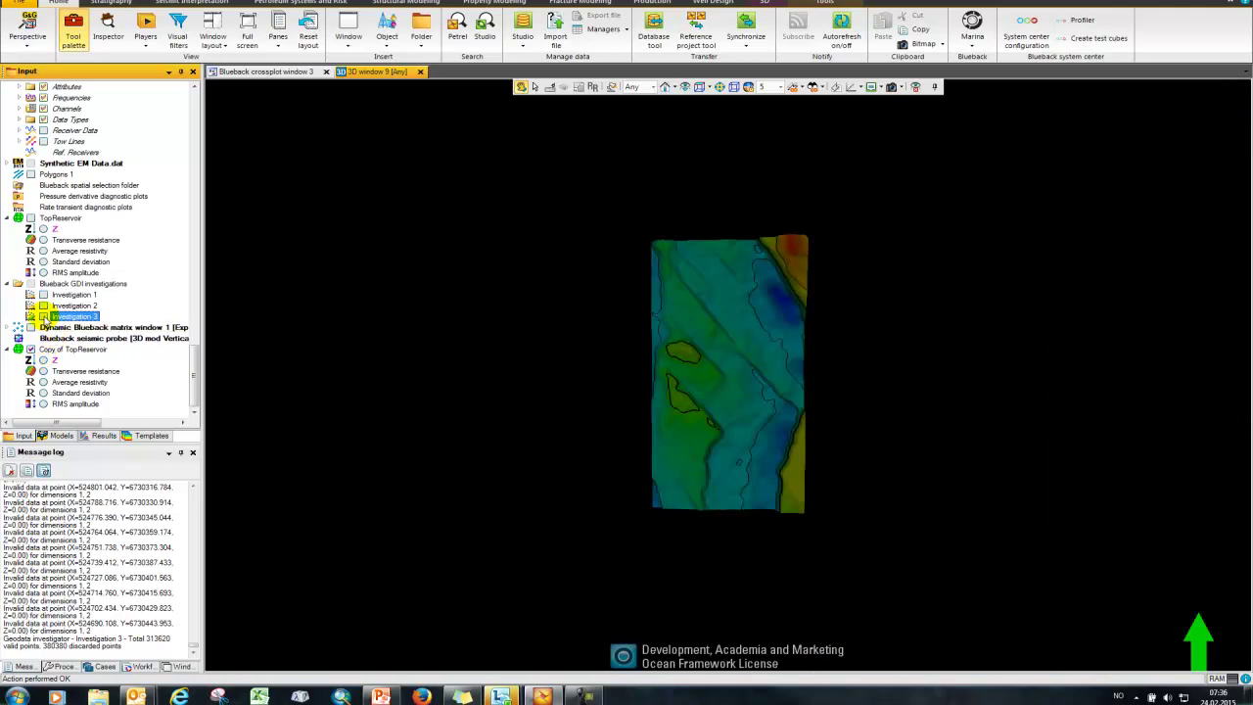
scroll(693, 344, up, 5)
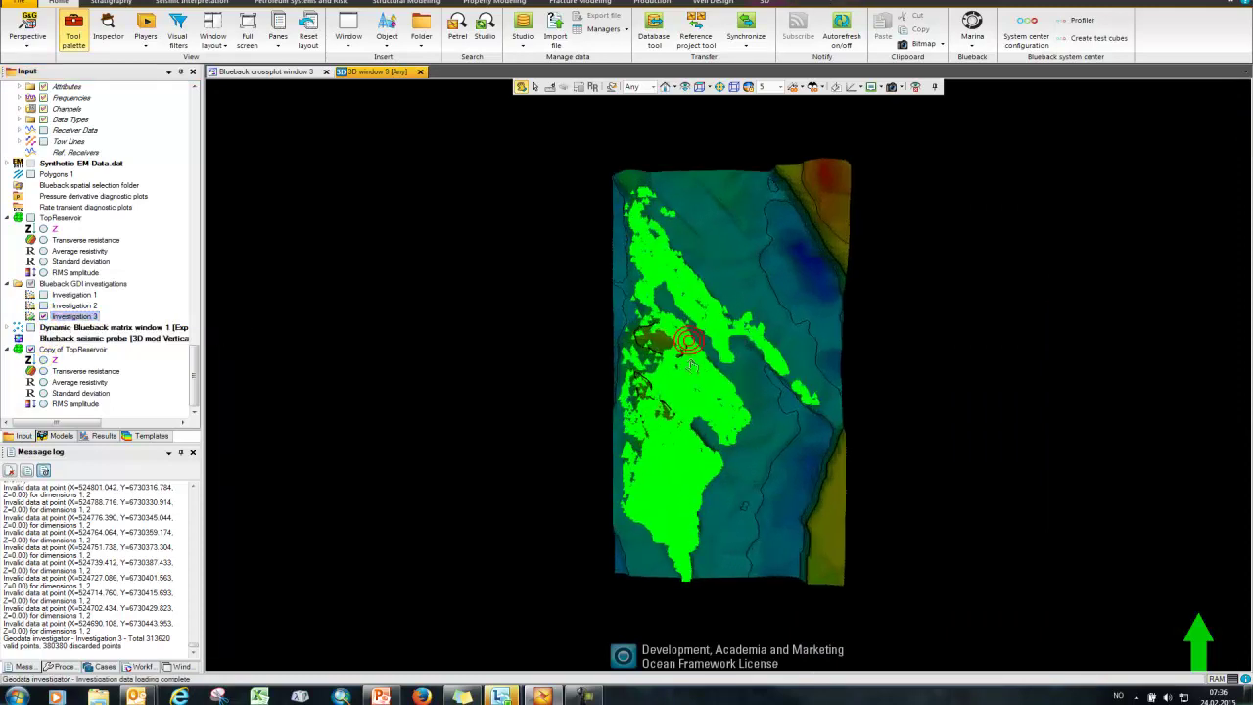
scroll(720, 351, down, 1)
click(719, 345)
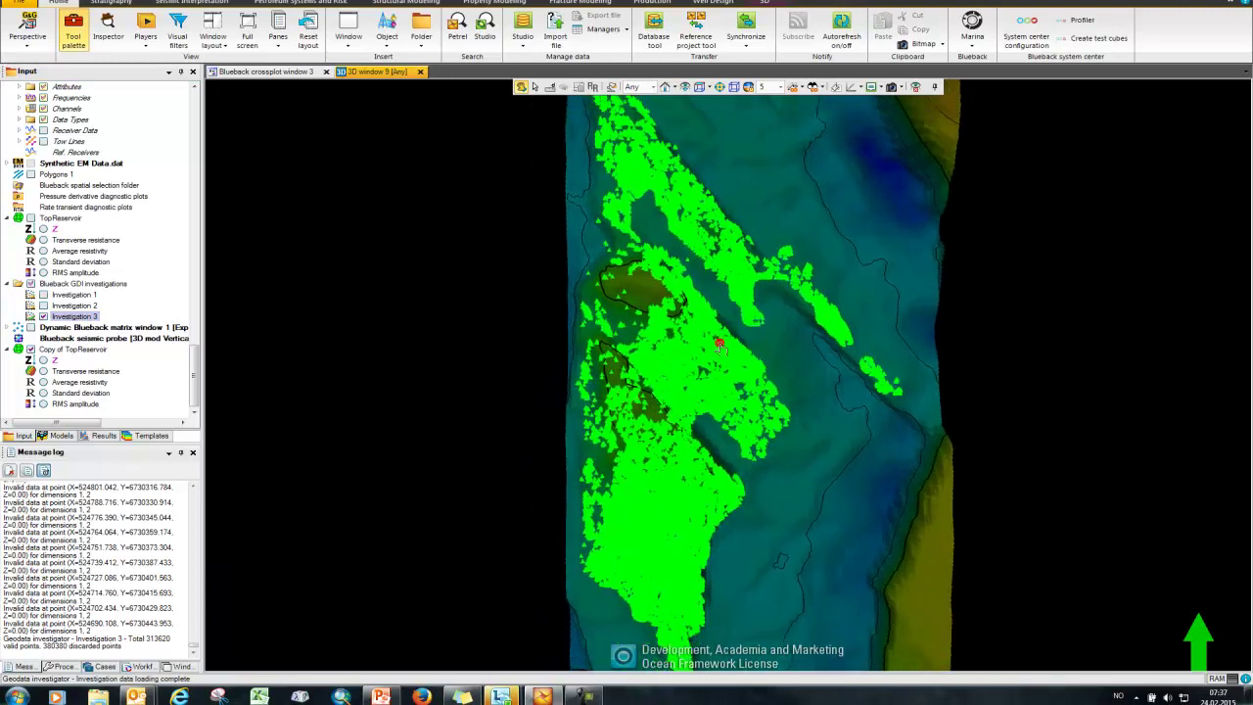
double_click(86, 316)
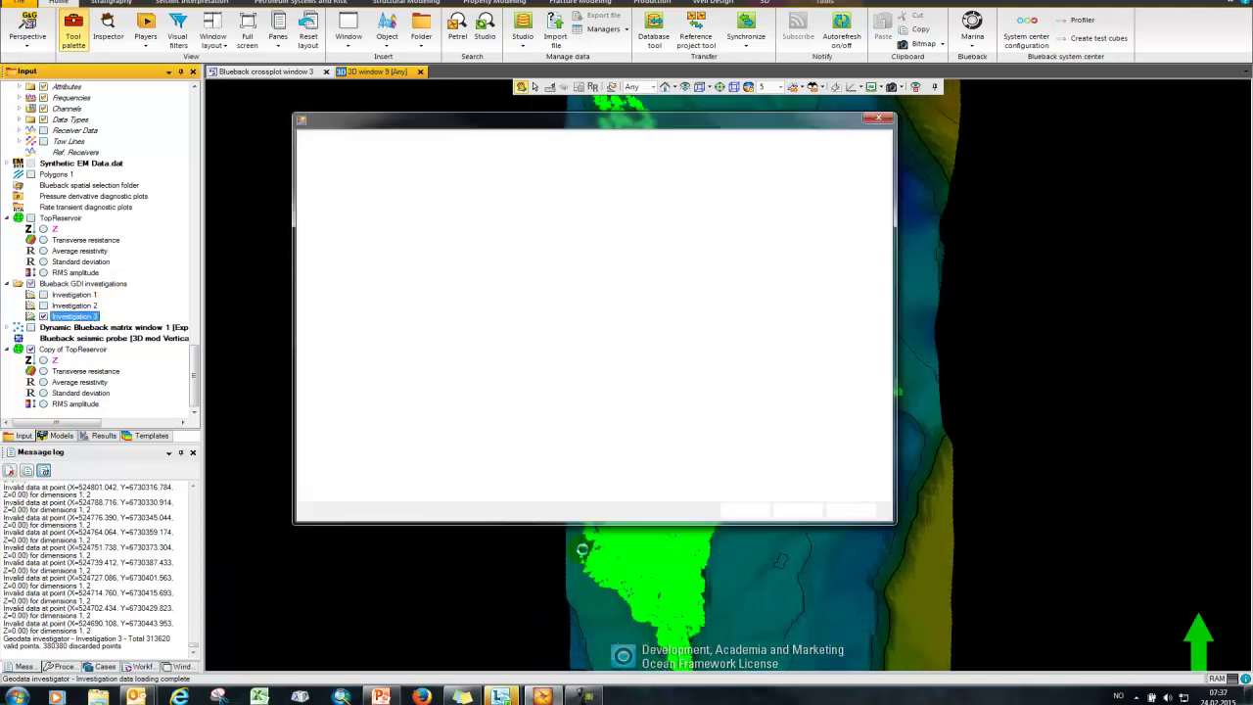
drag(505, 126, 1079, 132)
click(1054, 144)
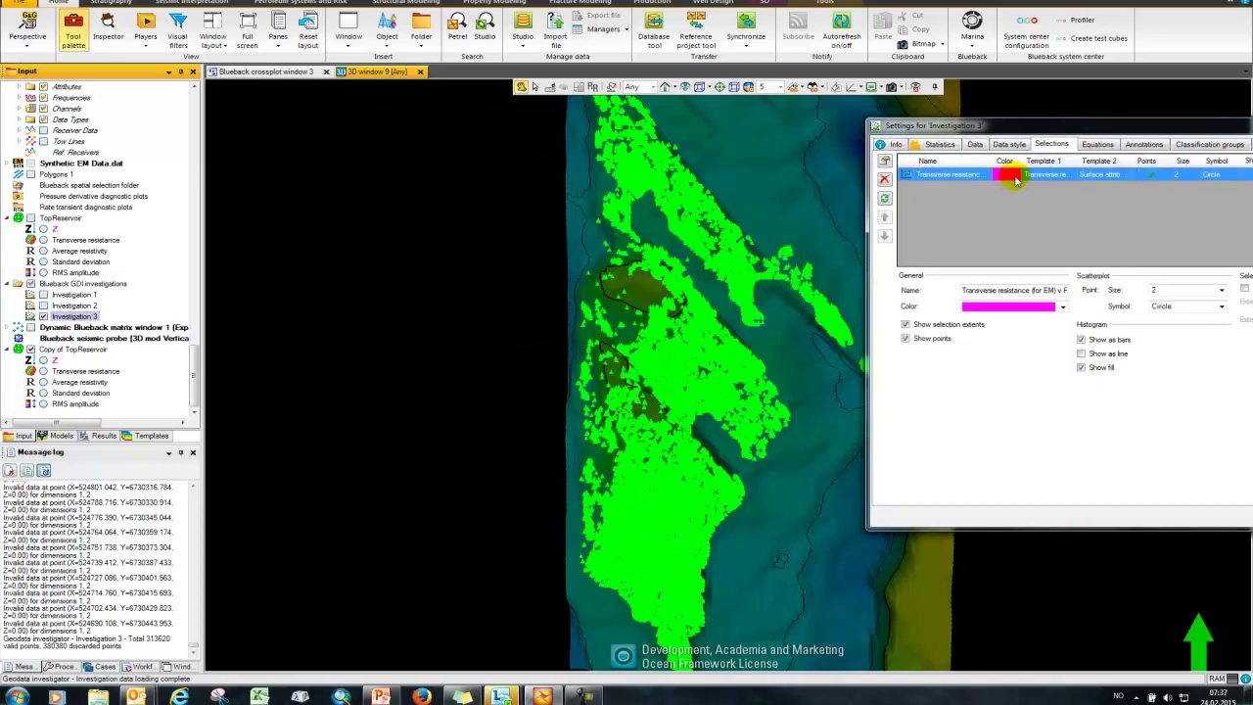
click(1204, 144)
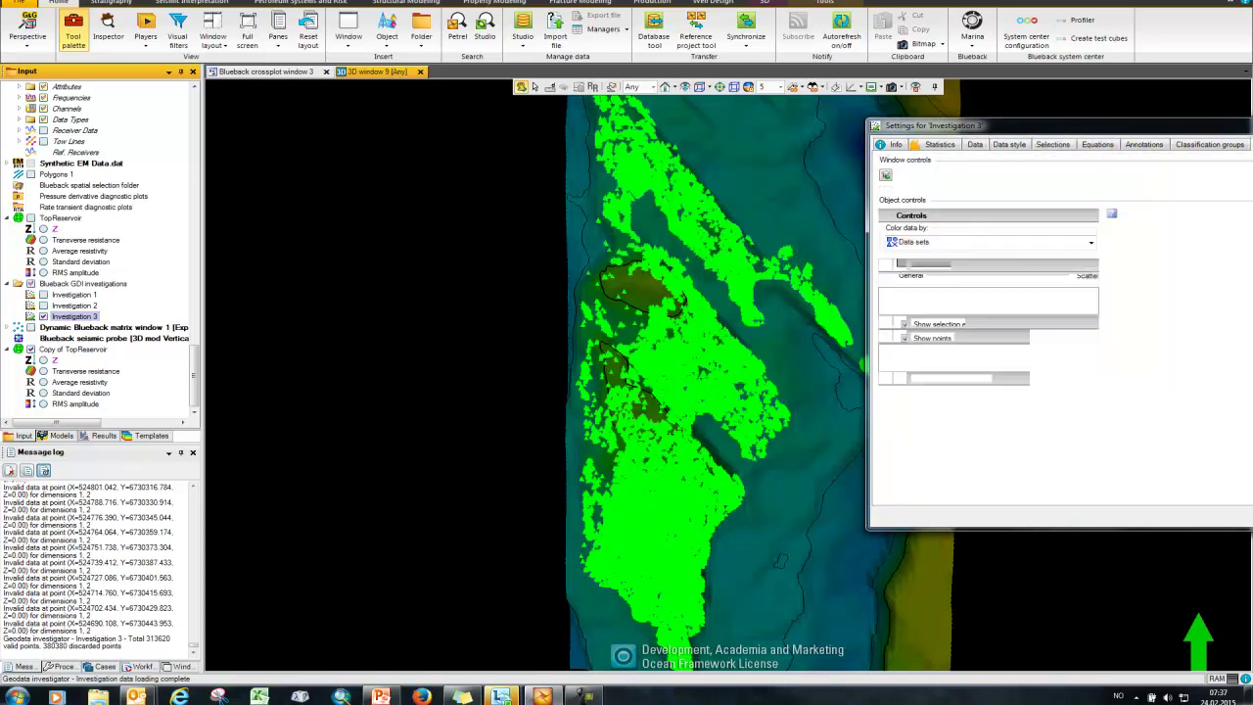
click(1043, 128)
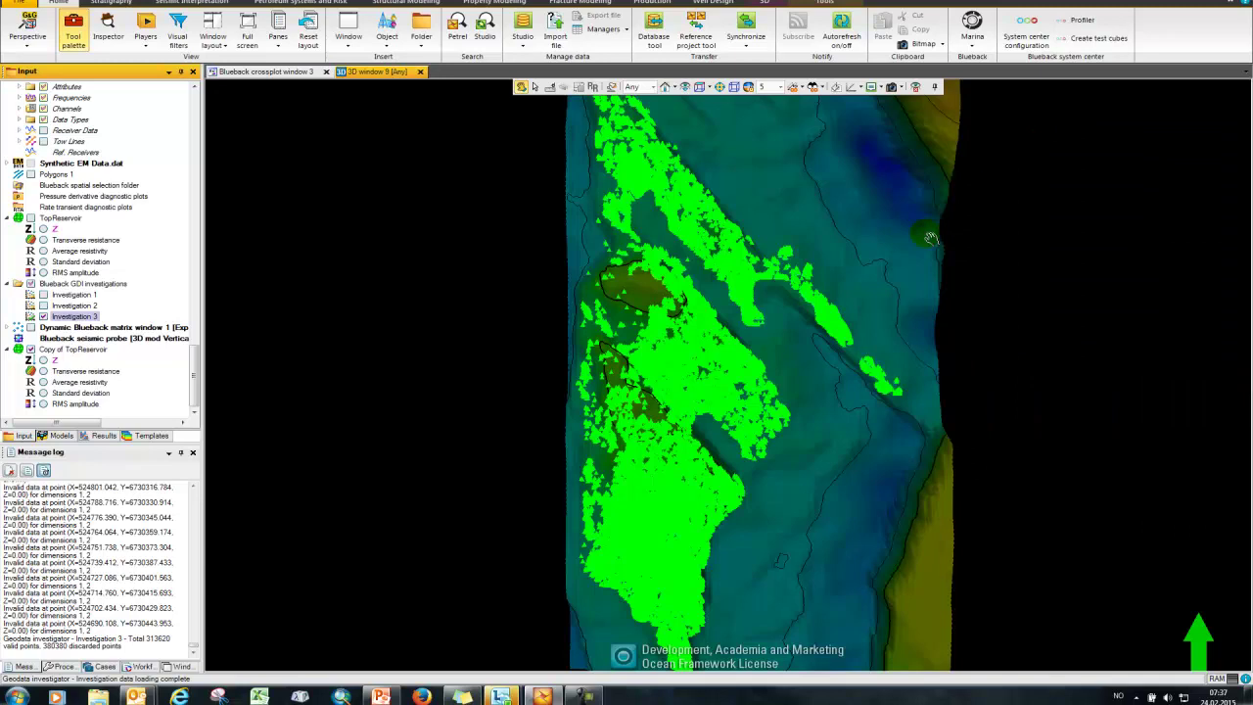
scroll(705, 382, down, 3)
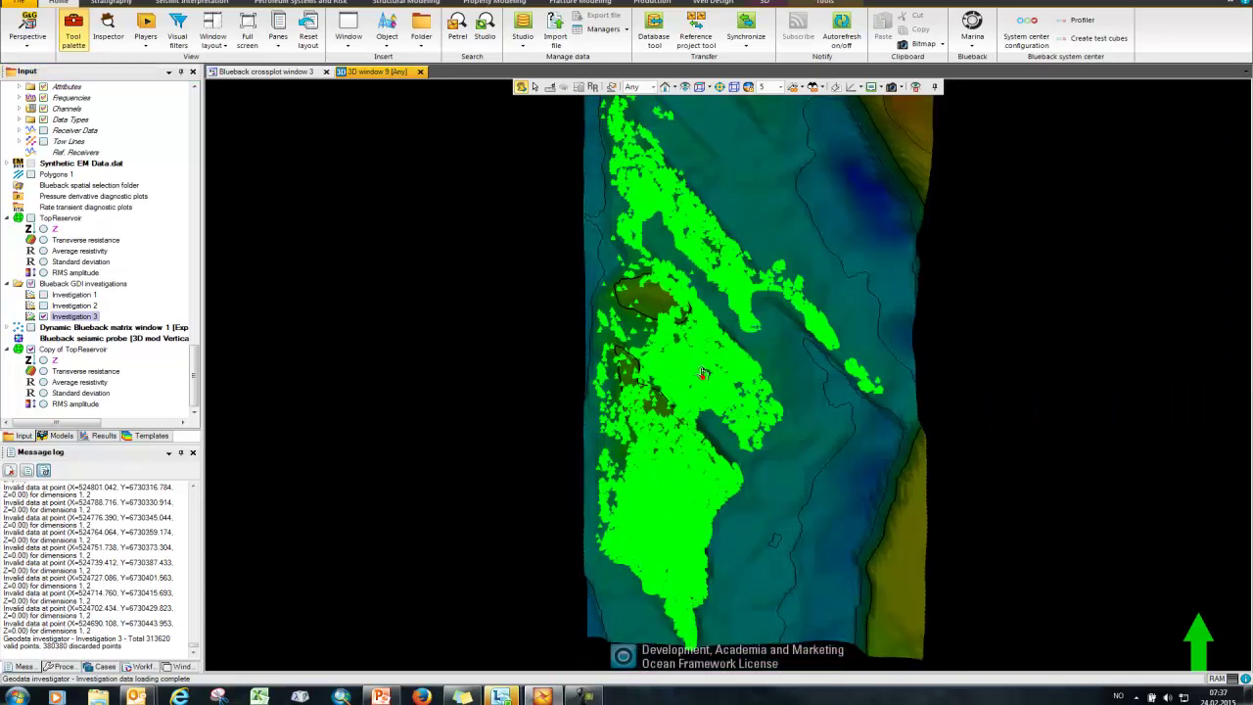